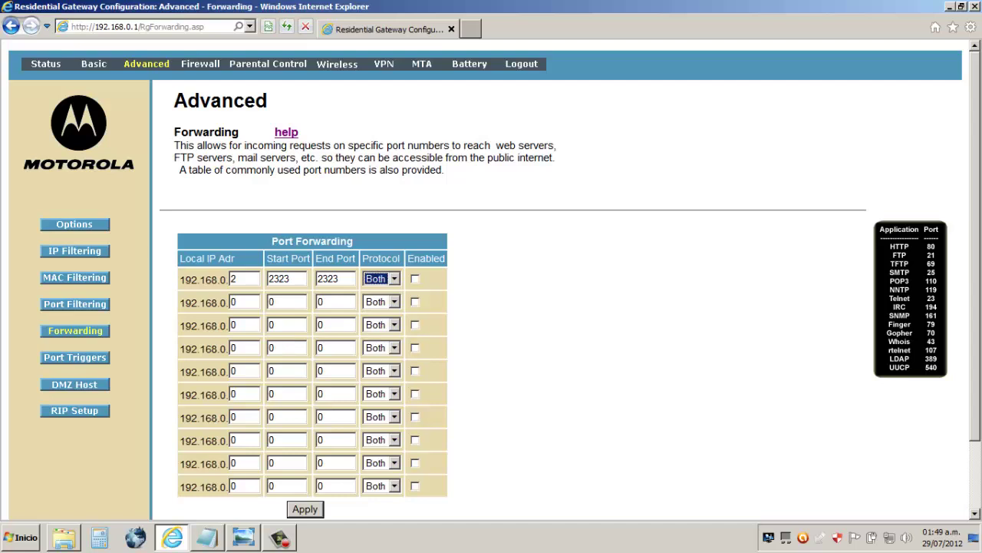
# Step: Enable the first forwarding rule and set the second rule's local IP address ending to 3
pyautogui.press('Tab')
pyautogui.press('space')
pyautogui.scroll(-2, 491, 277)
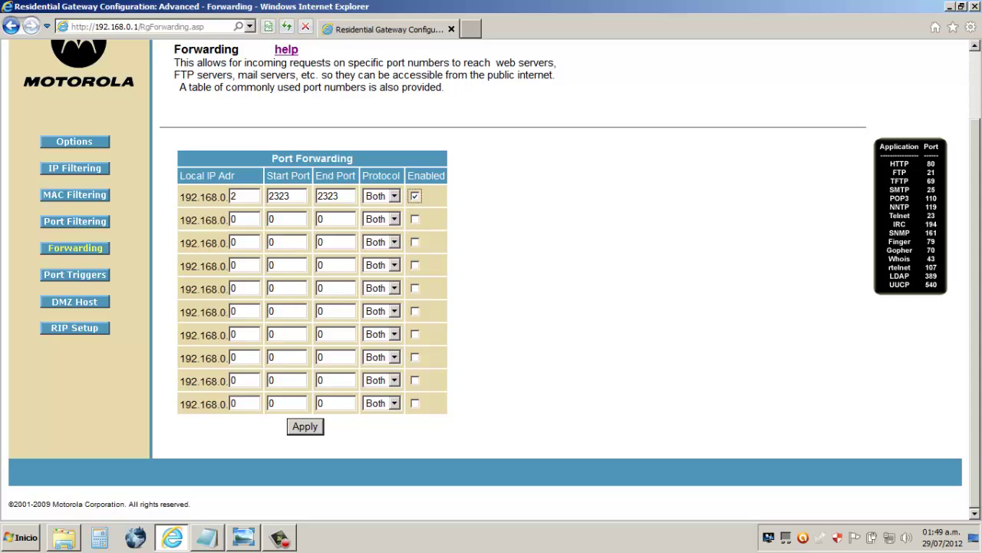
pyautogui.press('Tab')
pyautogui.write('3')
# Step: Change the DMZ Host exposed address from 192.168.0.0 to 192.168.0.2
pyautogui.click(75, 301)
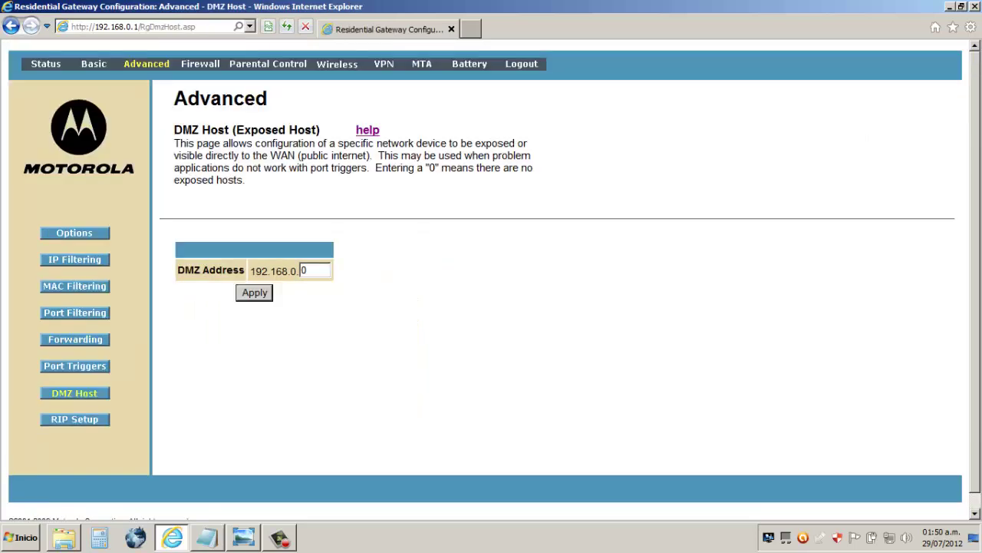
pyautogui.doubleClick(303, 270)
pyautogui.write('2')
pyautogui.doubleClick(303, 270)
# Step: On RIP Setup, enter 192.168.2.1 as the Subnet IP Address
pyautogui.click(74, 419)
pyautogui.scroll(-2, 74, 419)
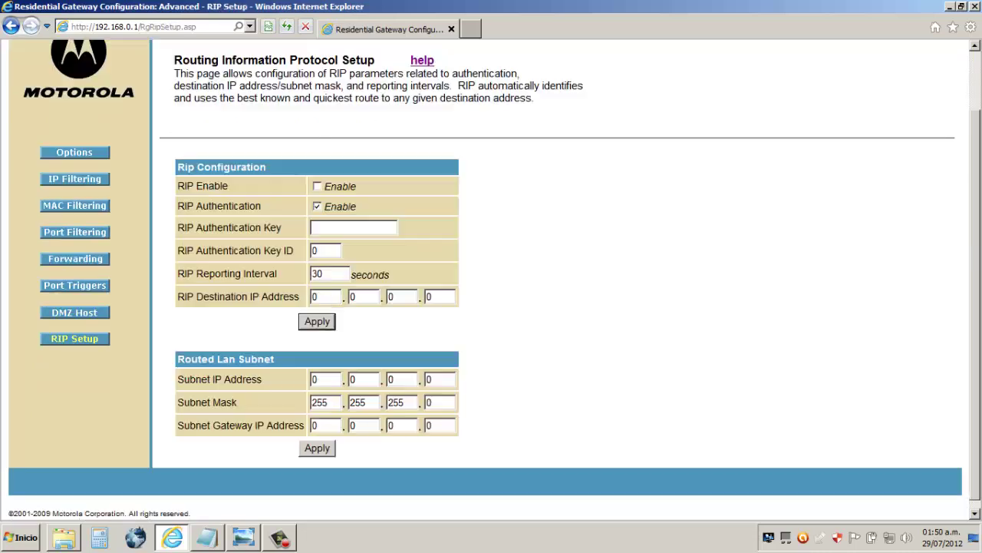
pyautogui.scroll(2, 491, 278)
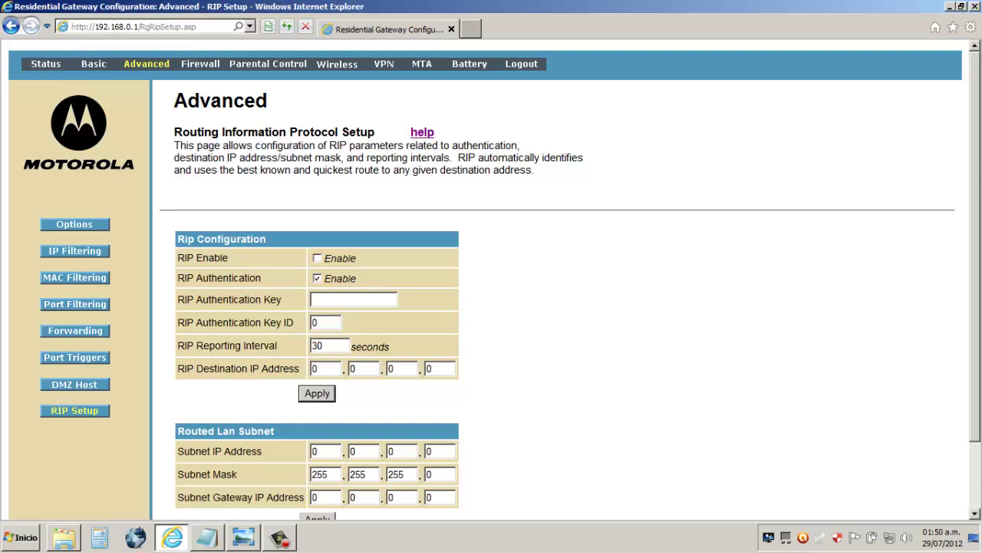
pyautogui.scroll(-3, 492, 307)
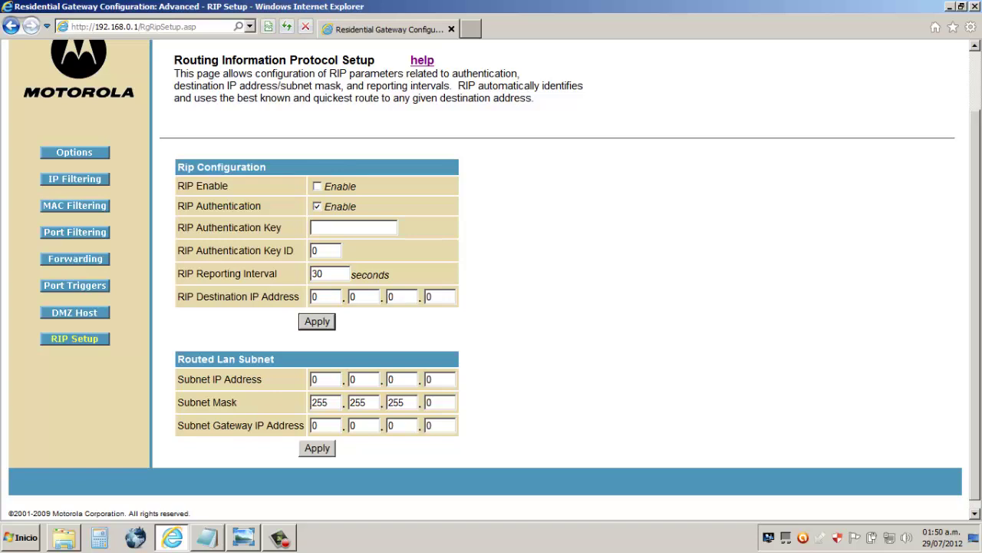
pyautogui.click(316, 379)
pyautogui.write('192')
pyautogui.press('Tab')
pyautogui.write('168')
pyautogui.press('Tab')
pyautogui.write('2')
pyautogui.press('Tab')
pyautogui.write('1')
# Step: Enter 192.168.2.20 as the Subnet Gateway IP Address
pyautogui.press('Tab')
pyautogui.write('192')
pyautogui.press('Tab')
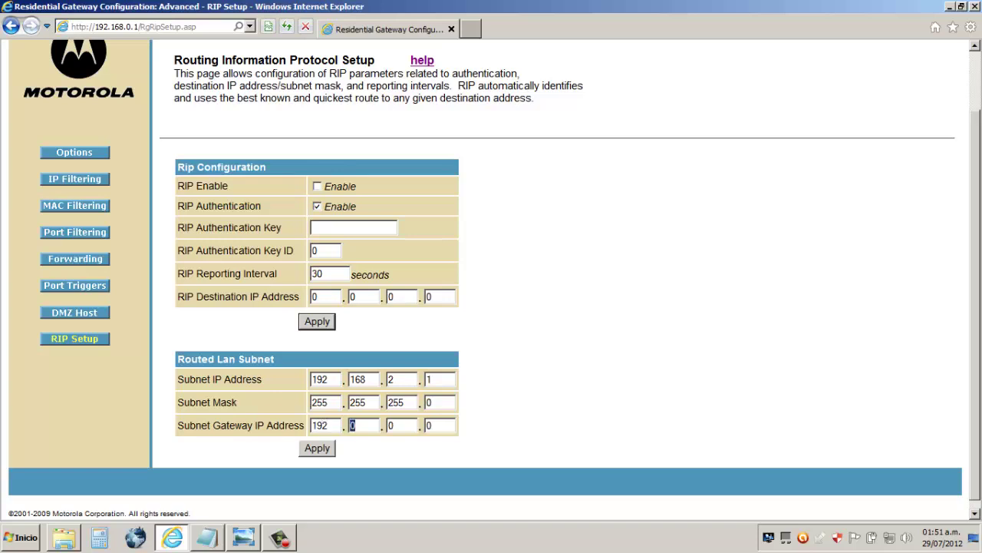
pyautogui.write('168')
pyautogui.press('Tab')
pyautogui.write('2')
pyautogui.press('Tab')
pyautogui.write('20')
# Step: Double-check the last octets of the subnet IP (1) and gateway (20)
pyautogui.hotkey('shift', 'Home')
pyautogui.doubleClick(390, 379)
pyautogui.click(434, 379)
pyautogui.doubleClick(431, 425)
pyautogui.doubleClick(428, 379)
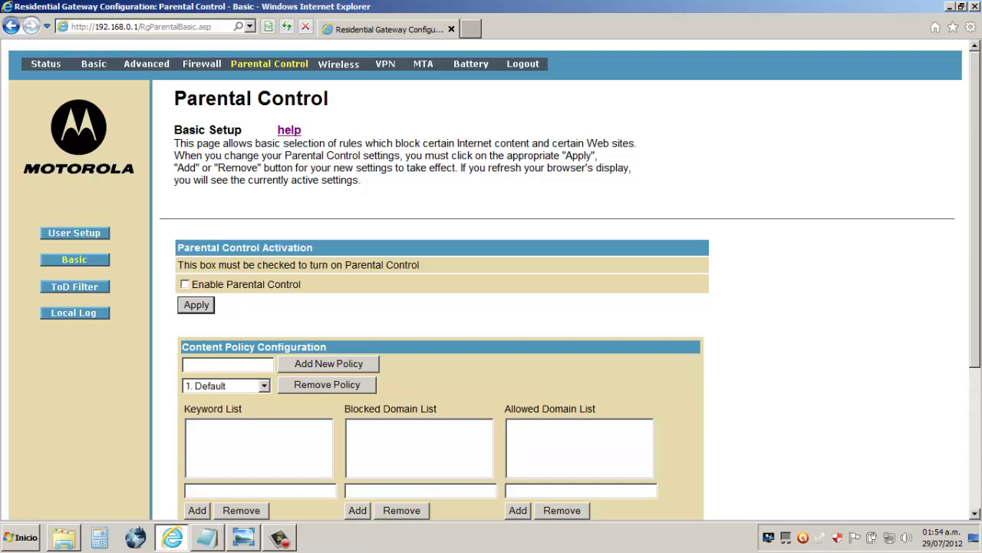
# Step: Name the content policy 'No sex' and add the keyword /sex.html
pyautogui.scroll(-1, 491, 307)
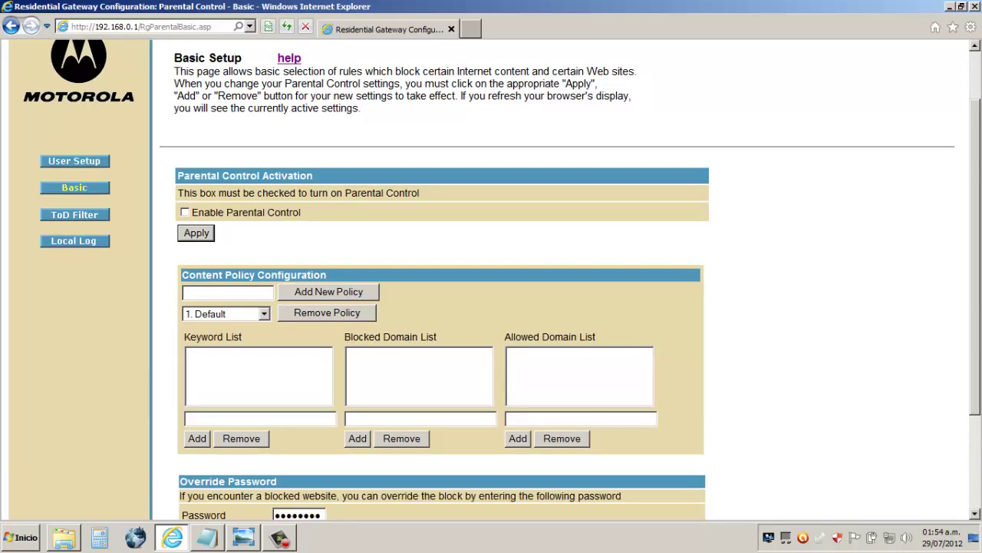
pyautogui.write('No sex')
pyautogui.click(263, 313)
pyautogui.press('Return')
pyautogui.click(259, 352)
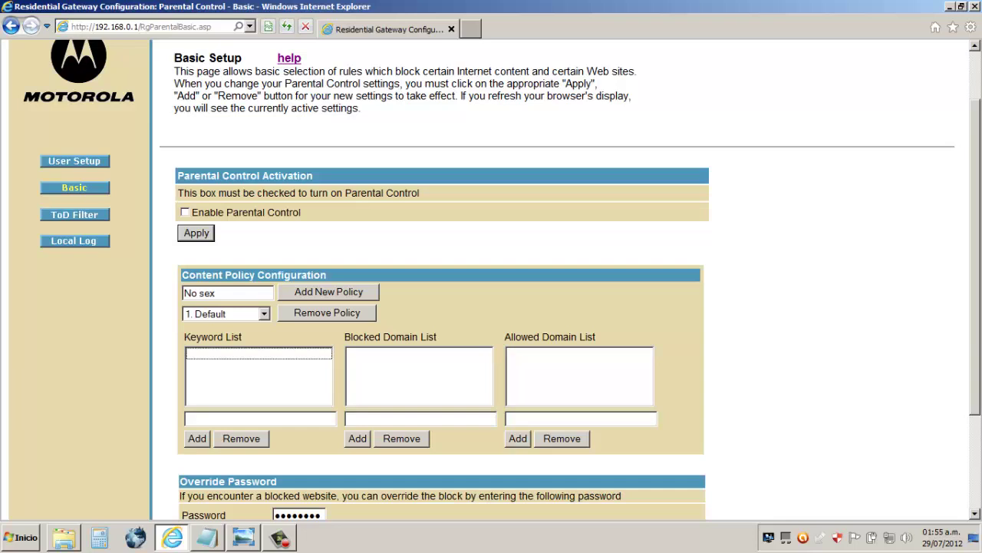
pyautogui.click(259, 419)
pyautogui.write('/sex.')
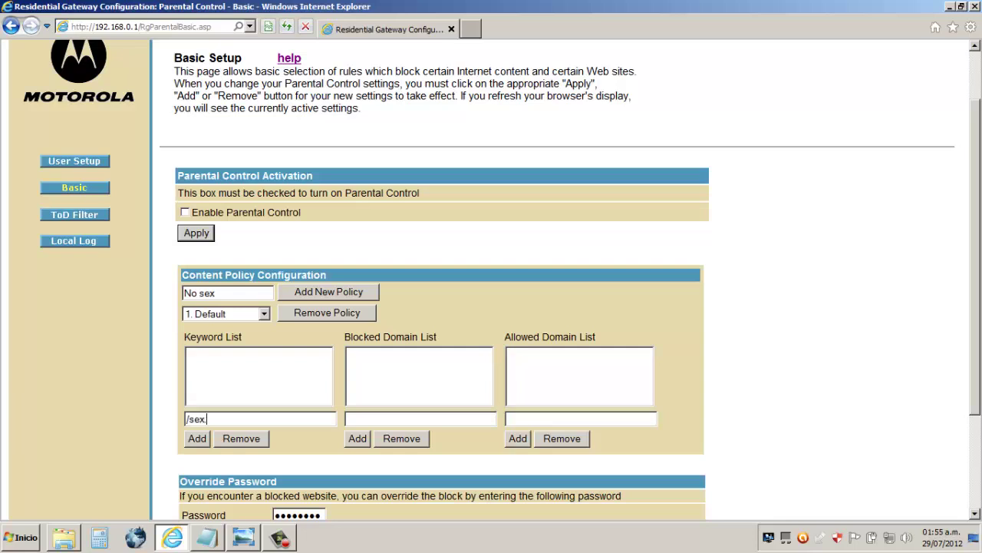
pyautogui.write('html')
pyautogui.click(347, 419)
pyautogui.write('www.sex')
pyautogui.write('.com')
pyautogui.write('sex.com')
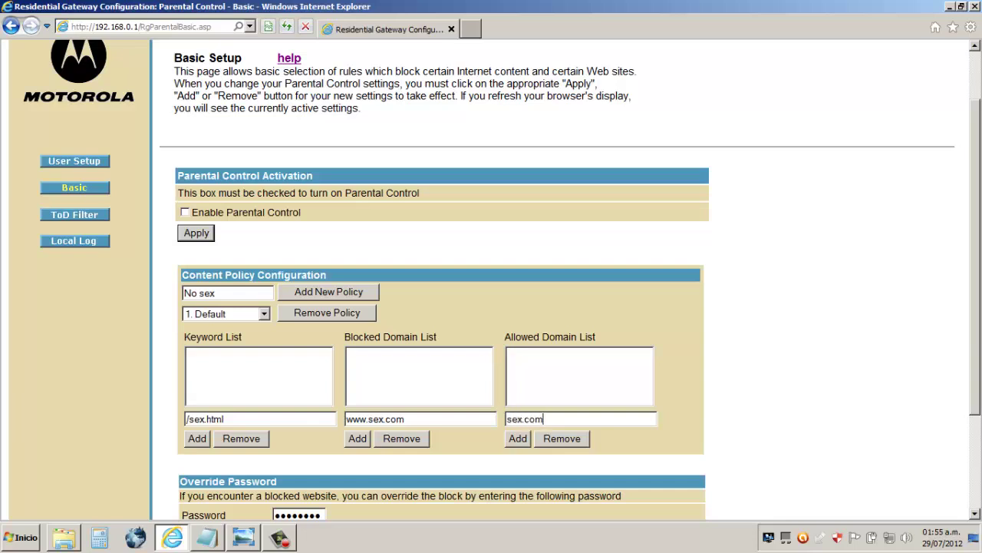
pyautogui.press('BackSpace')
pyautogui.press('BackSpace')
pyautogui.press('BackSpace')
pyautogui.press('BackSpace')
pyautogui.press('BackSpace')
pyautogui.press('BackSpace')
pyautogui.press('BackSpace')
pyautogui.write('1')
pyautogui.press('BackSpace')
pyautogui.write('200.30.3.45')
# Step: Go to the override password field, then view the empty Parental Control Local Log
pyautogui.scroll(-3, 491, 307)
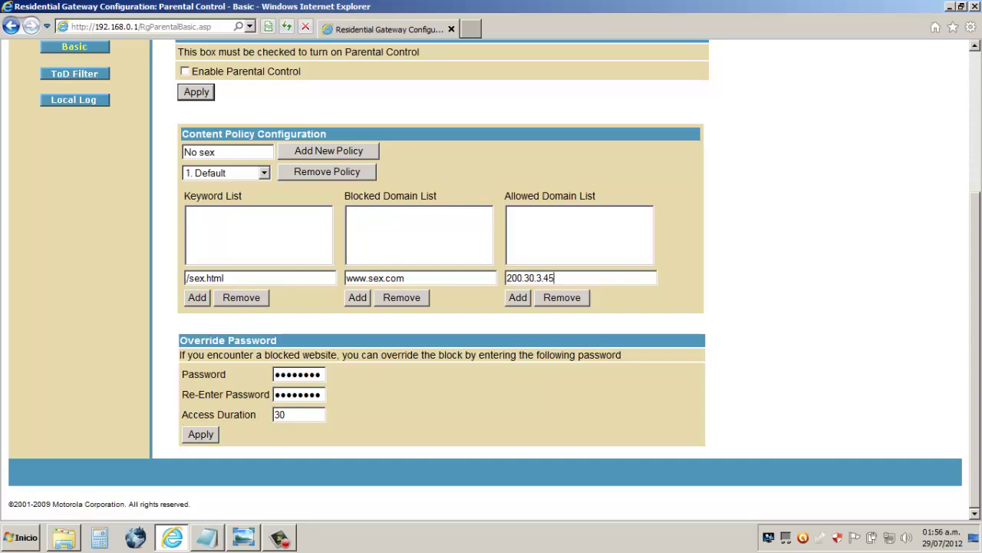
pyautogui.press('Tab')
pyautogui.press('Tab')
pyautogui.press('Tab')
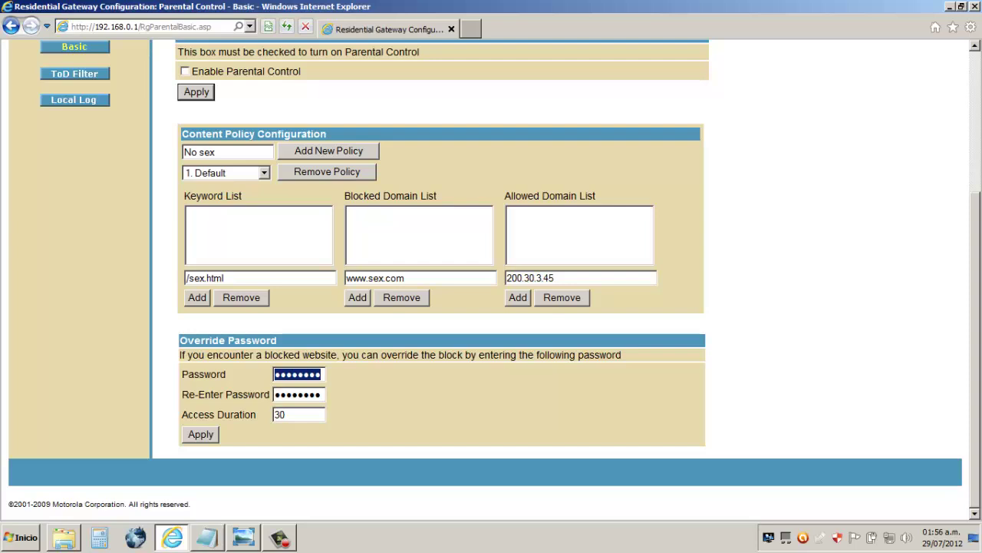
pyautogui.scroll(3, 491, 276)
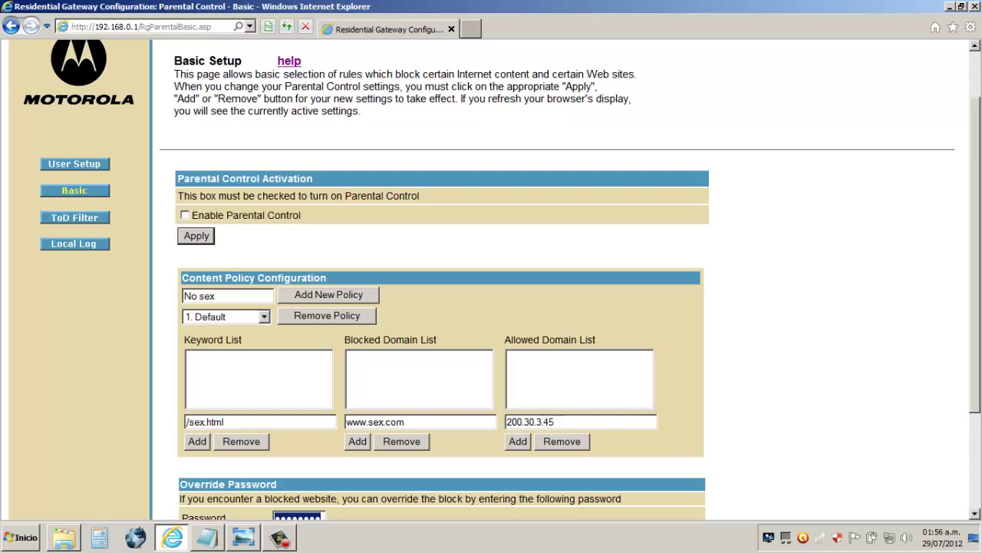
pyautogui.scroll(2, 491, 277)
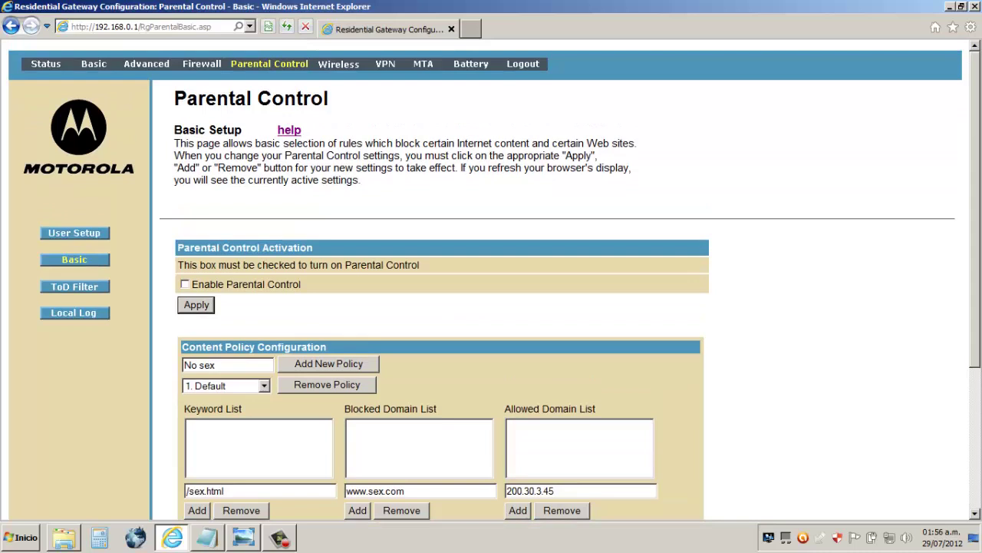
pyautogui.click(74, 313)
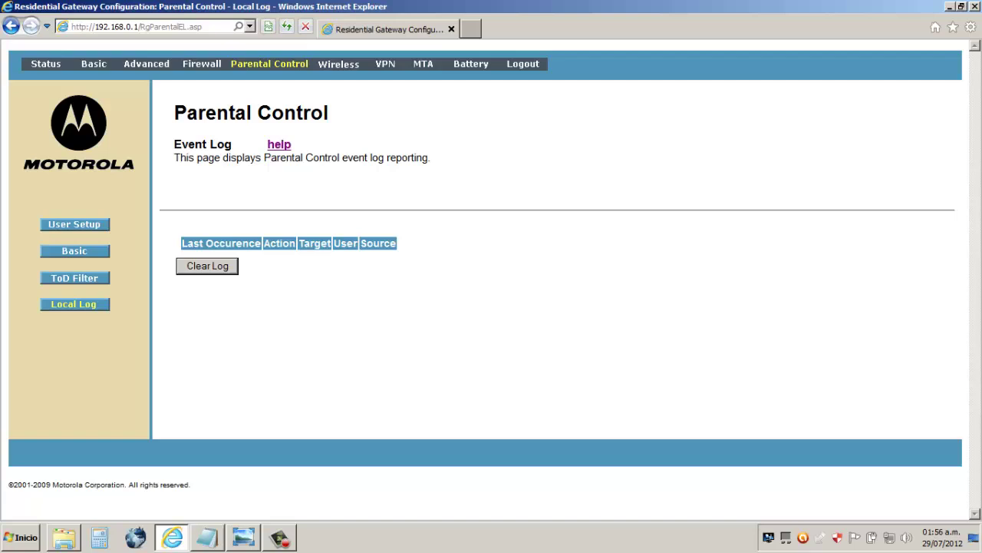
# Step: Review the ToD Filter policy list and start-time AM/PM options, keeping AM
pyautogui.click(75, 277)
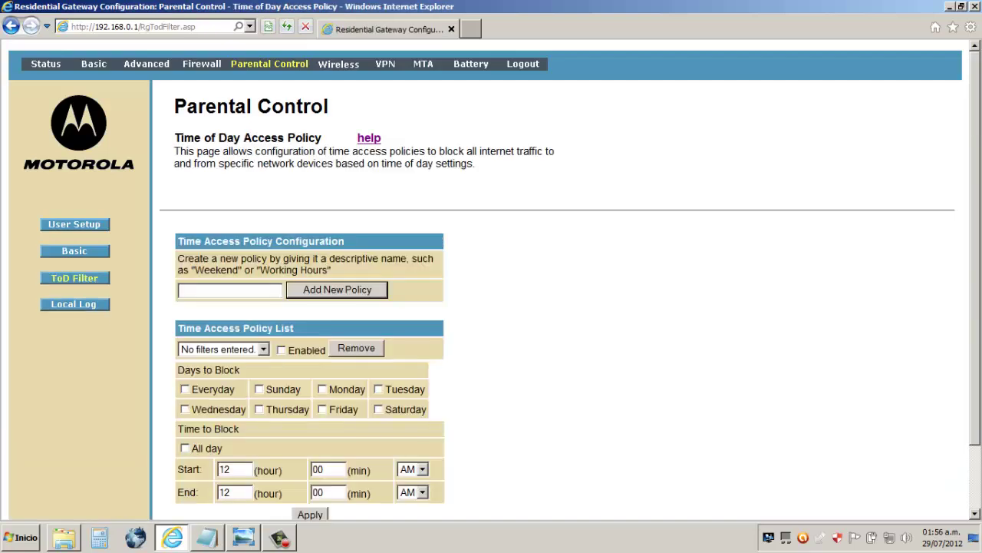
pyautogui.scroll(-2, 491, 307)
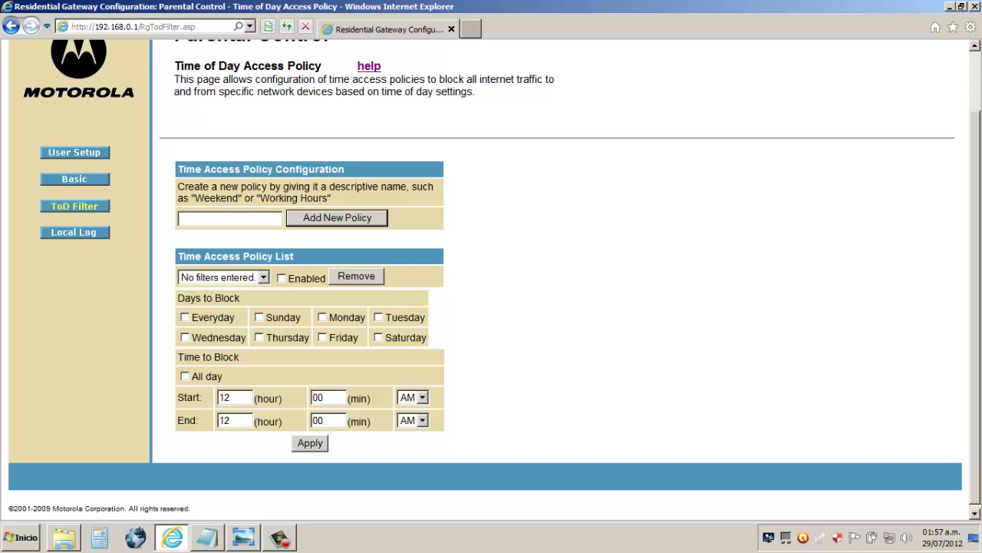
pyautogui.hotkey('alt', 'Down')
pyautogui.press('Return')
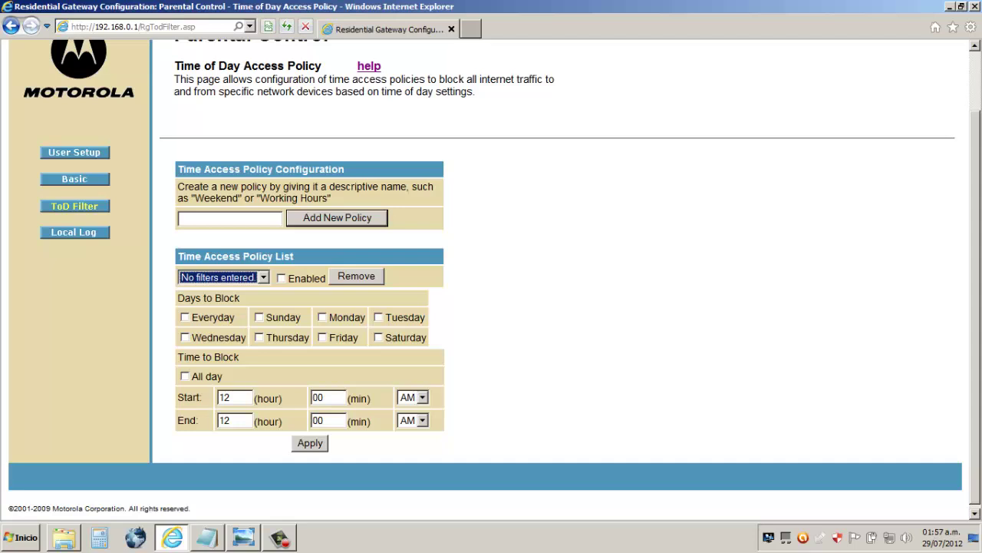
pyautogui.click(421, 397)
pyautogui.press('Return')
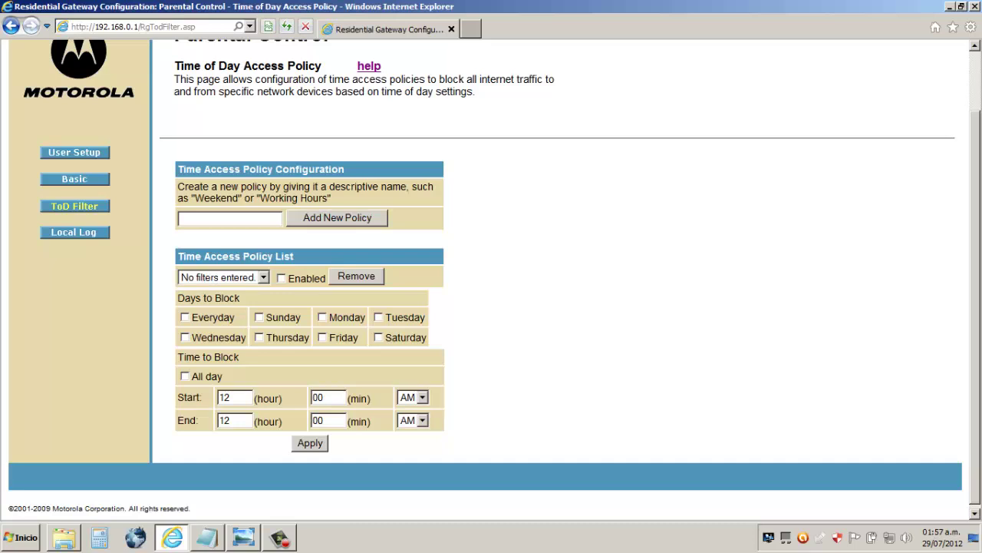
pyautogui.scroll(2, 491, 276)
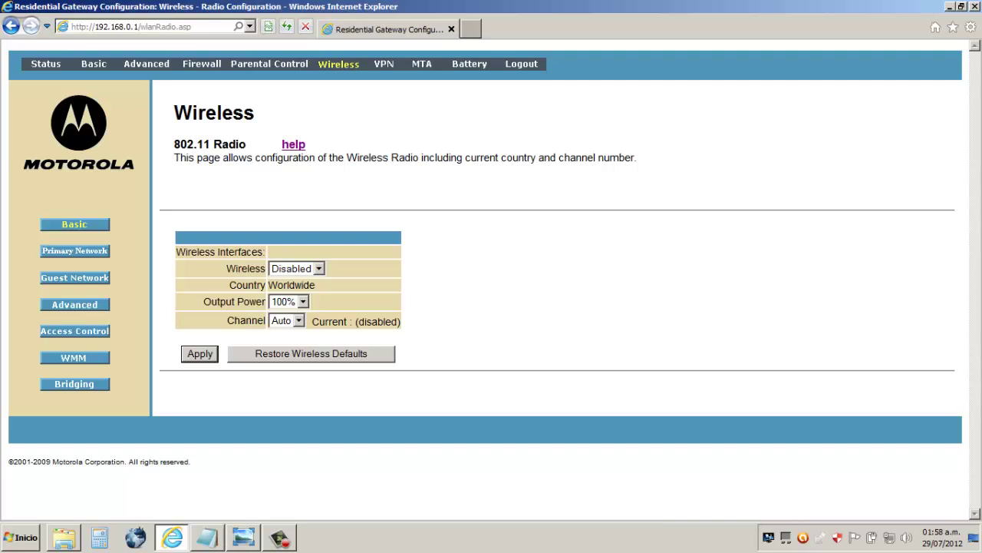
# Step: Enable the wireless radio and check the channel options, leaving the channel on Auto
pyautogui.click(297, 268)
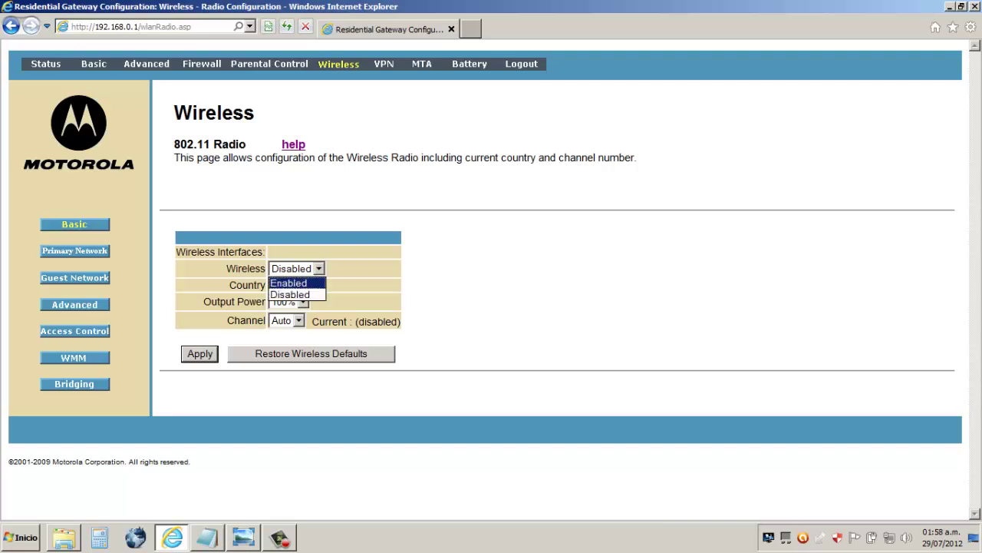
pyautogui.click(292, 282)
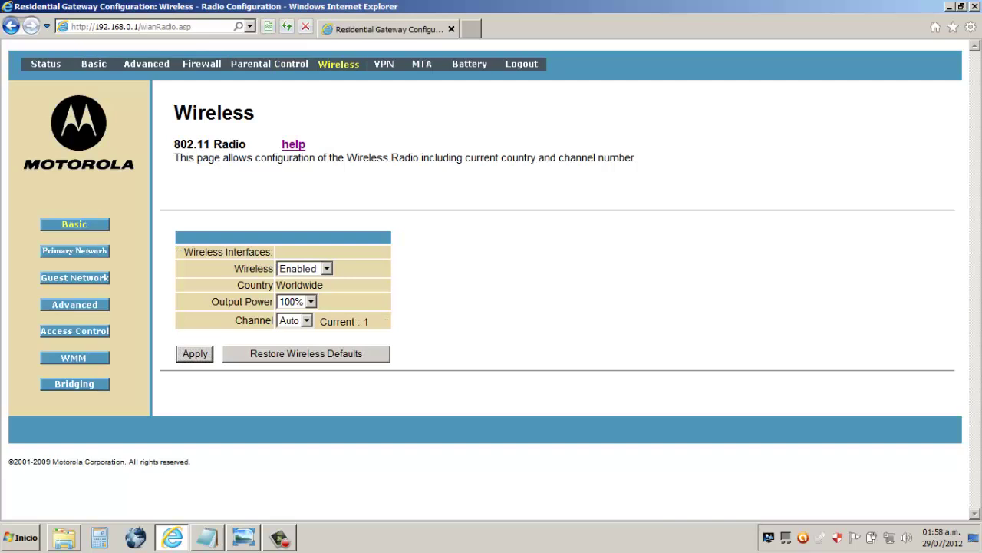
pyautogui.doubleClick(365, 321)
pyautogui.click(295, 320)
pyautogui.click(289, 333)
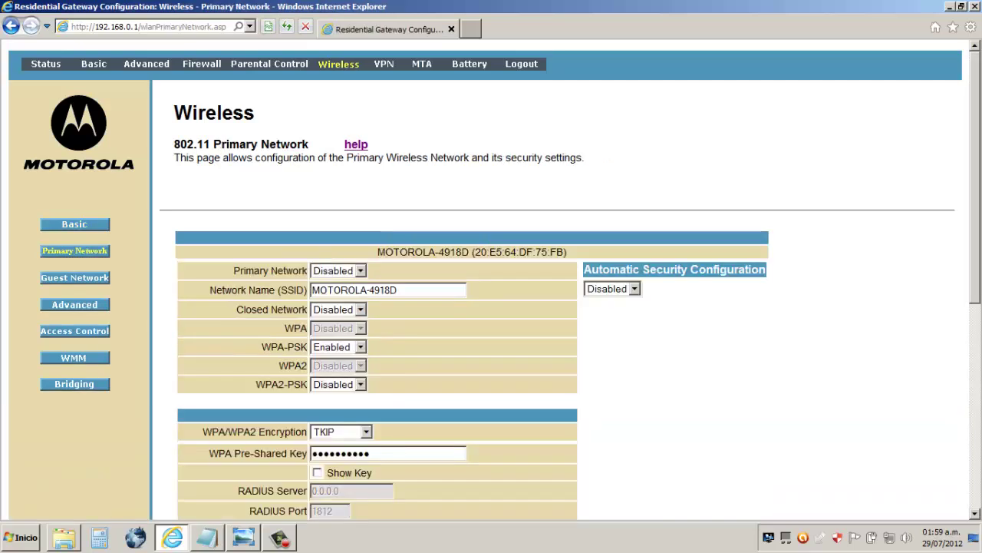
# Step: Set the Primary Network to Enabled
pyautogui.hotkey('alt', 'Down')
pyautogui.press('Down')
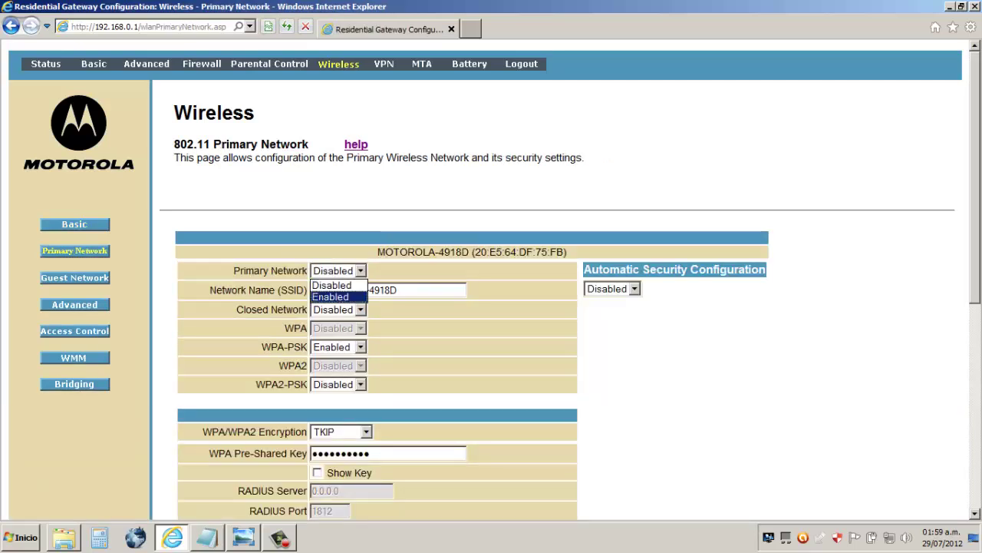
pyautogui.press('Return')
pyautogui.press('Tab')
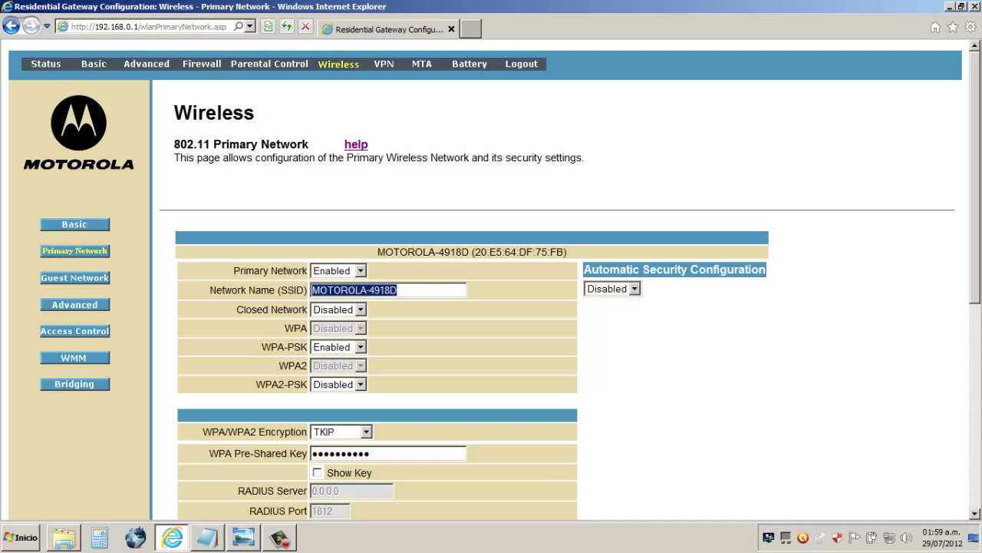
# Step: Change the Network Name (SSID) to mi_casita
pyautogui.write('m')
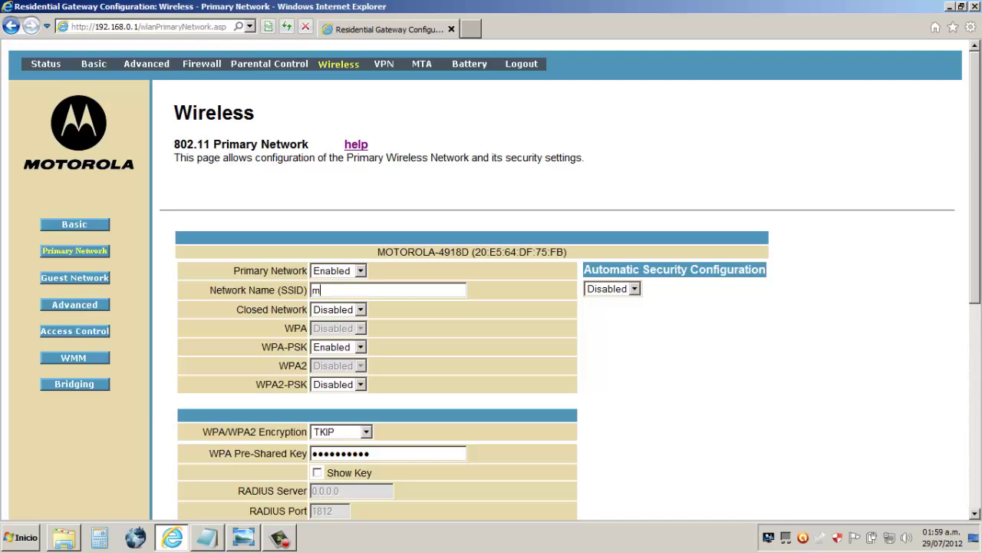
pyautogui.write('i_casita')
pyautogui.scroll(-3, 495, 279)
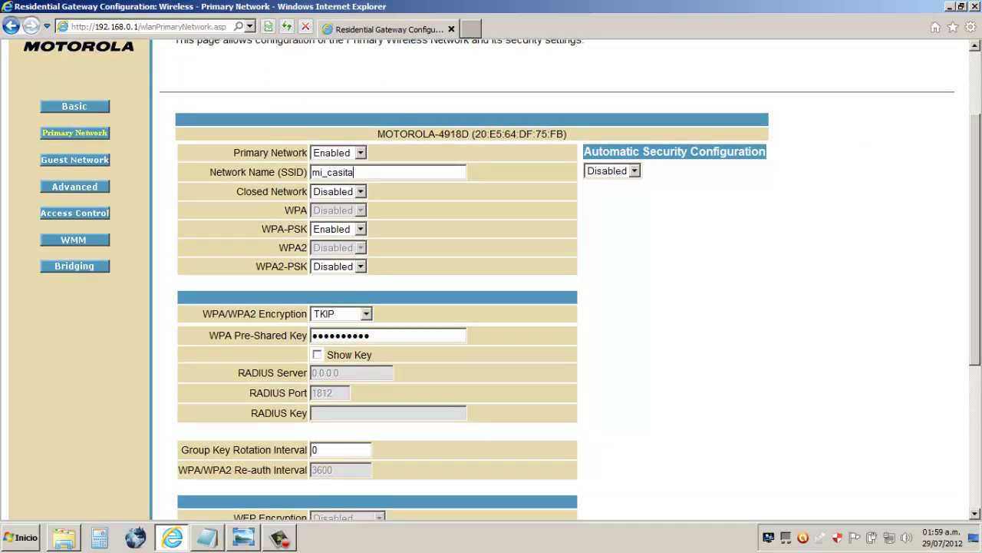
pyautogui.click(360, 266)
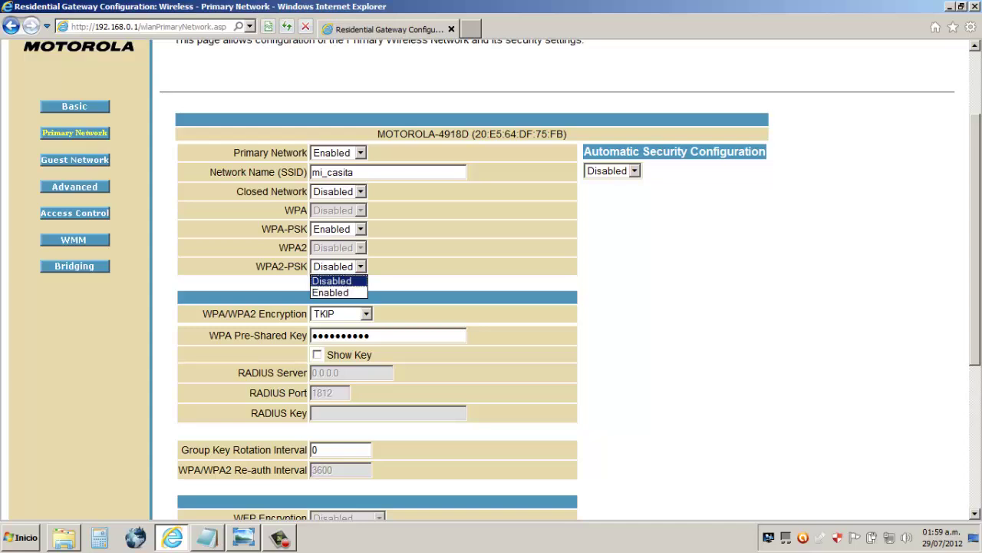
# Step: Turn WPA2-PSK on and choose TKIP+AES for WPA/WPA2 encryption on mi_casita
pyautogui.press('Down')
pyautogui.press('Return')
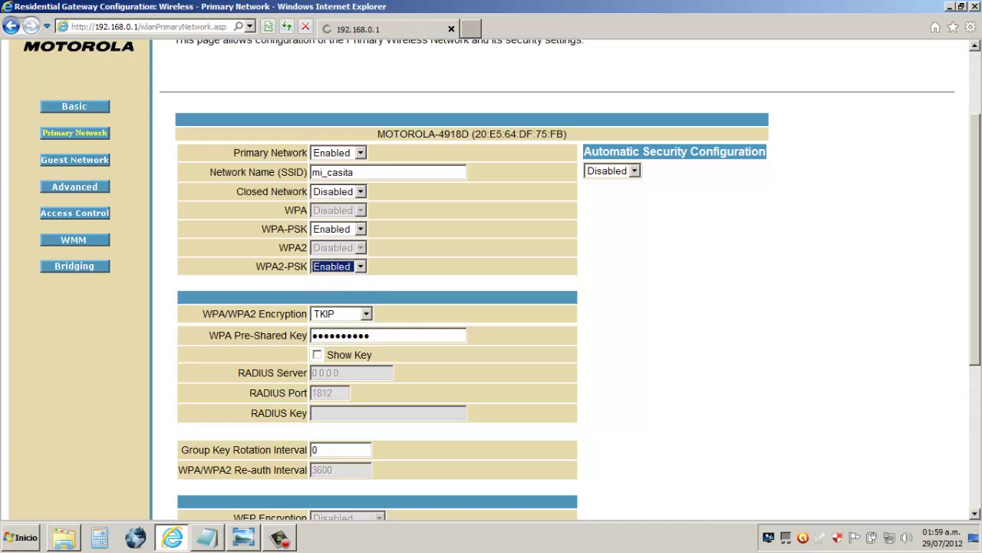
pyautogui.scroll(-3, 492, 307)
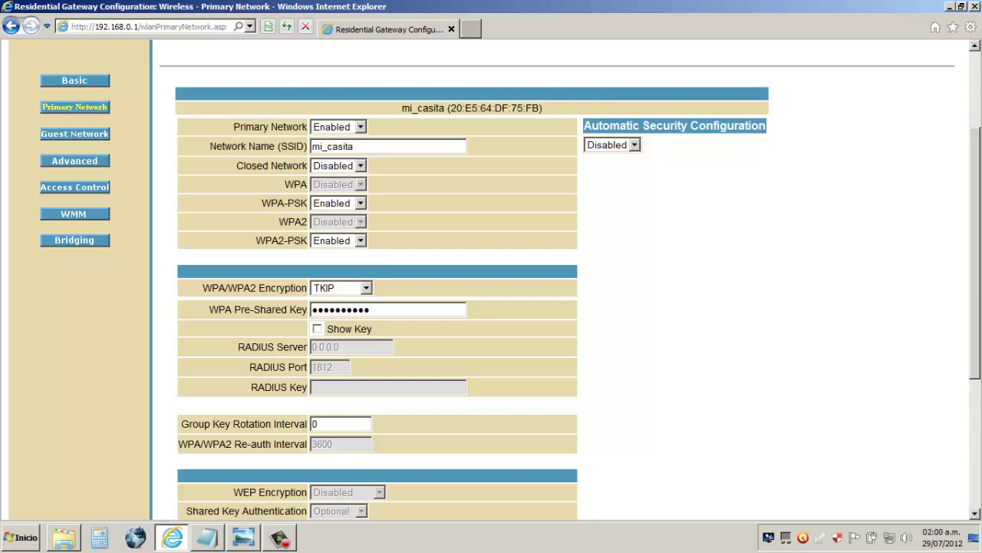
pyautogui.hotkey('alt', 'Down')
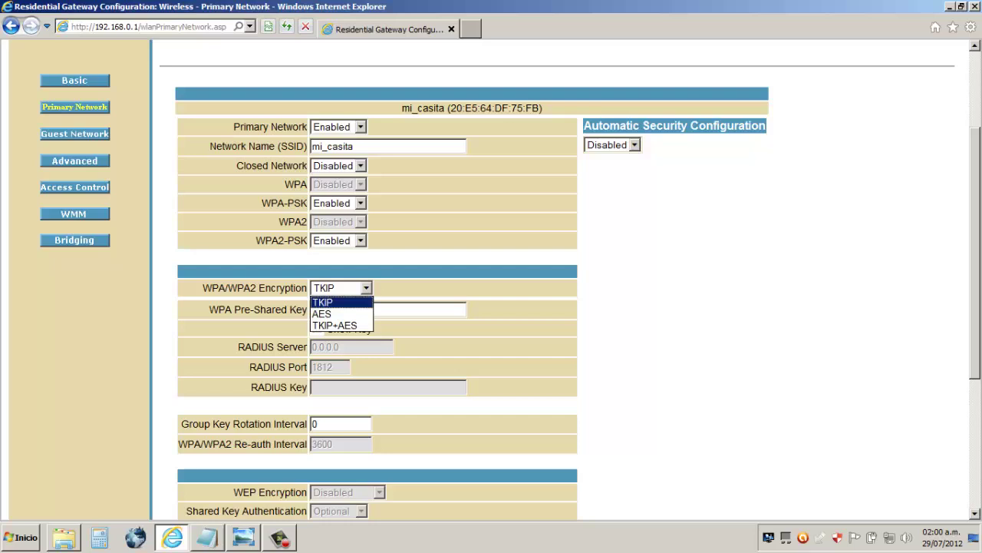
pyautogui.press('Down')
pyautogui.press('Down')
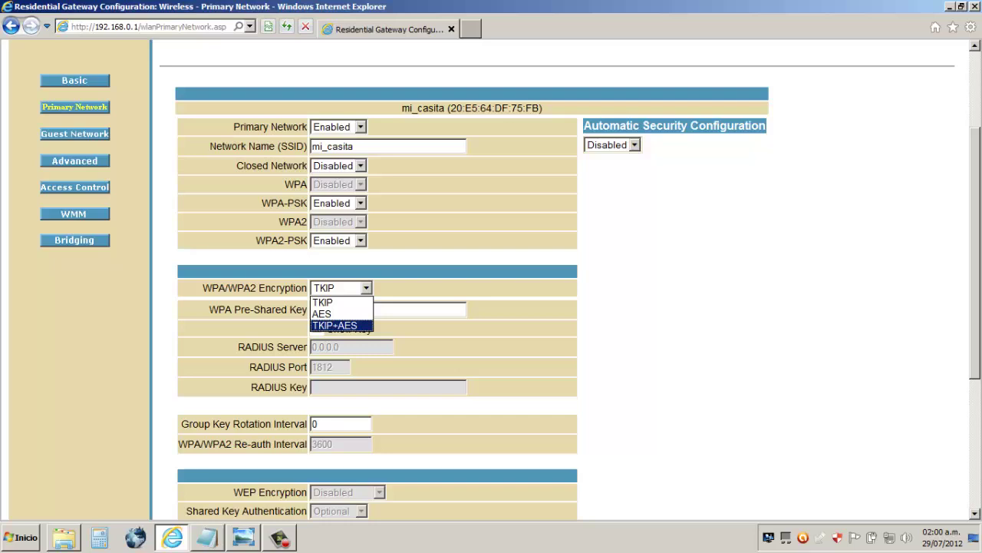
pyautogui.press('Return')
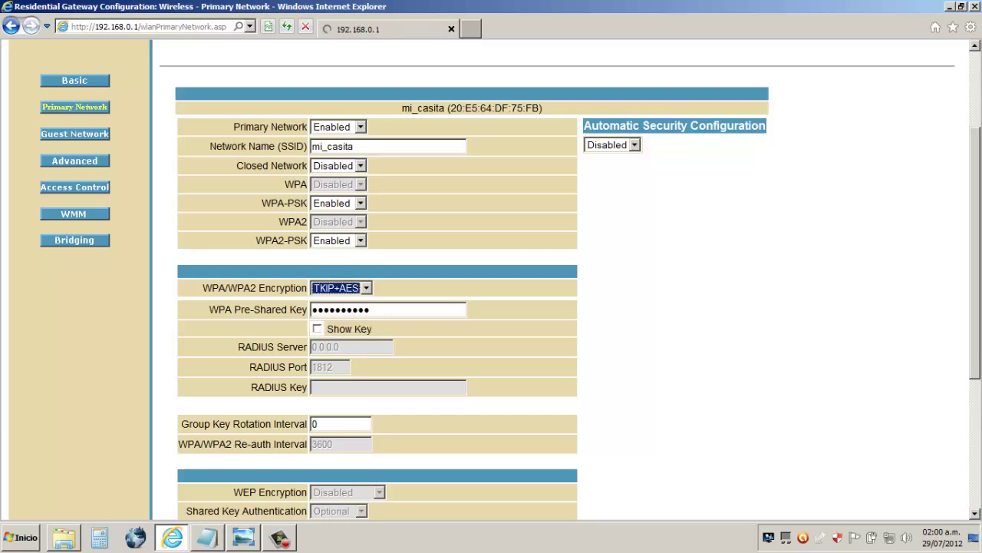
pyautogui.scroll(-3, 491, 276)
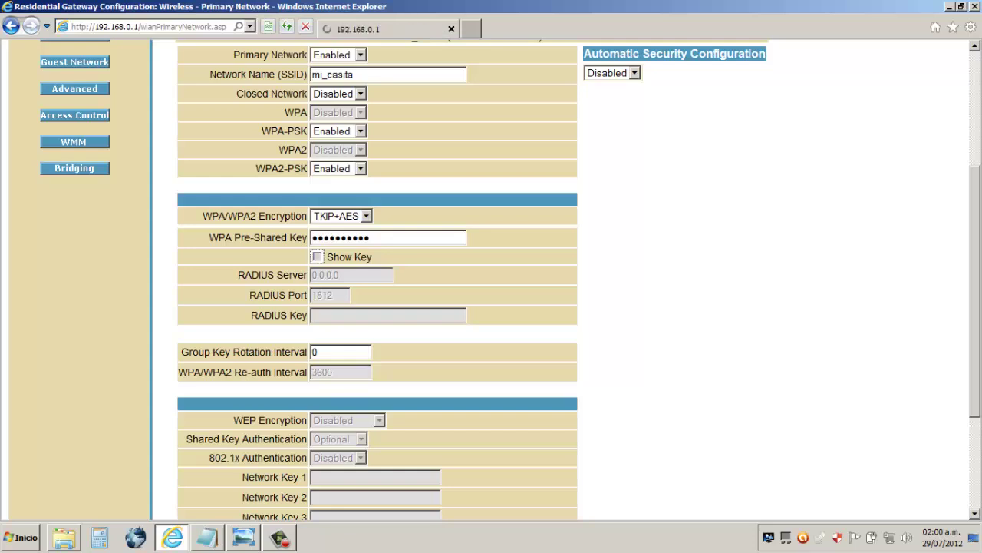
# Step: Tick Show Key to display the WPA pre-shared key in plain text
pyautogui.click(317, 256)
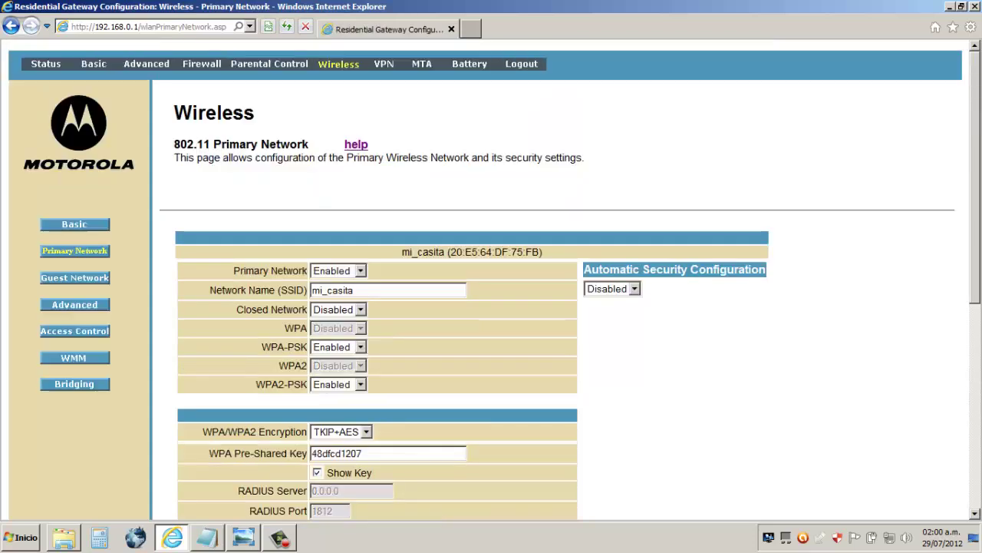
pyautogui.scroll(-3, 491, 276)
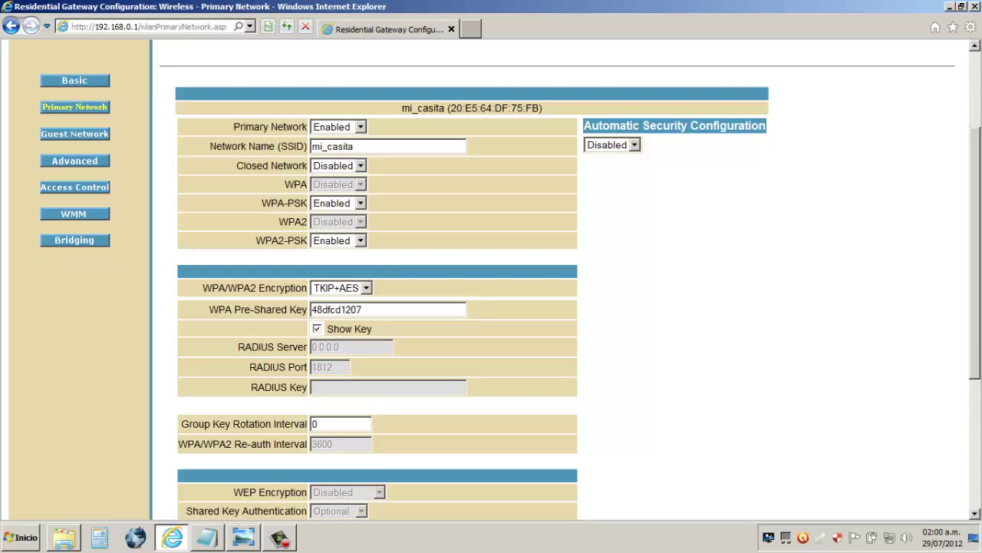
pyautogui.moveTo(312, 309); pyautogui.dragTo(323, 309)
pyautogui.press('End')
pyautogui.hotkey('shift', 'Home')
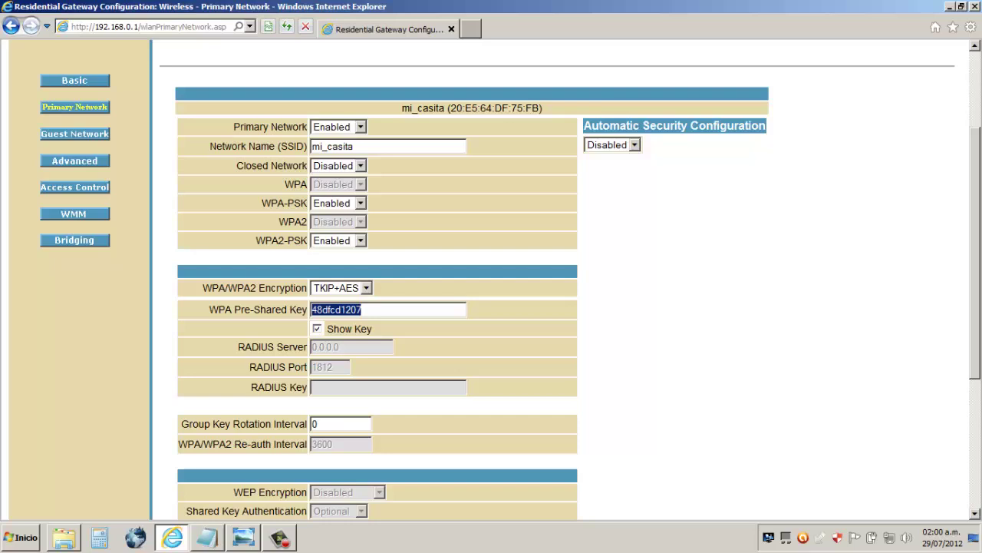
# Step: Append additional characters to the end of the WPA pre-shared key
pyautogui.press('End')
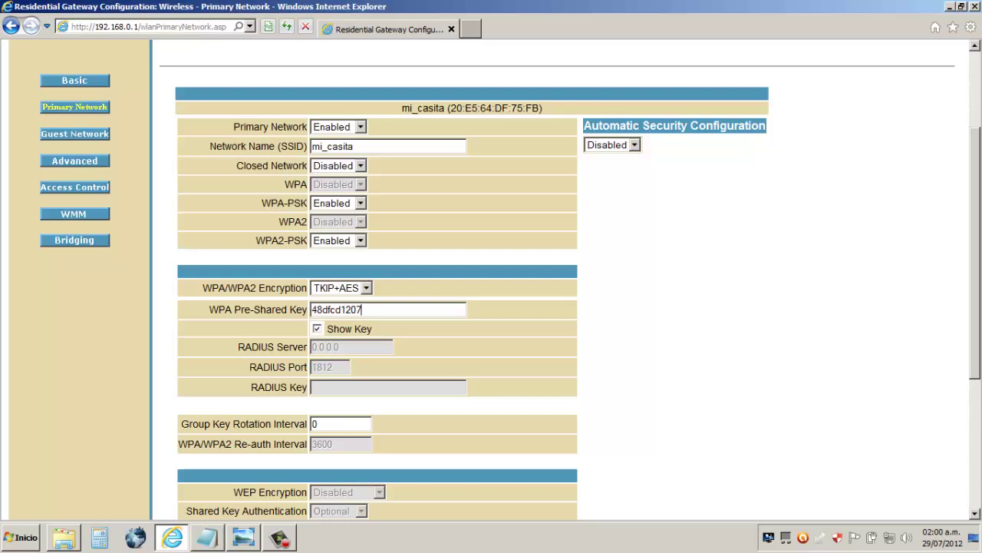
pyautogui.hotkey('ctrl', 'a')
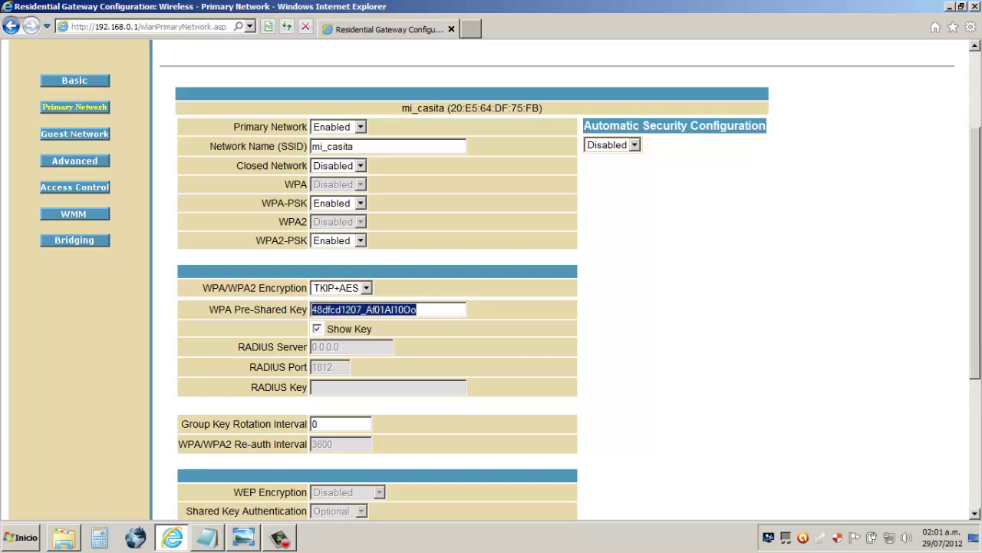
pyautogui.press('Right')
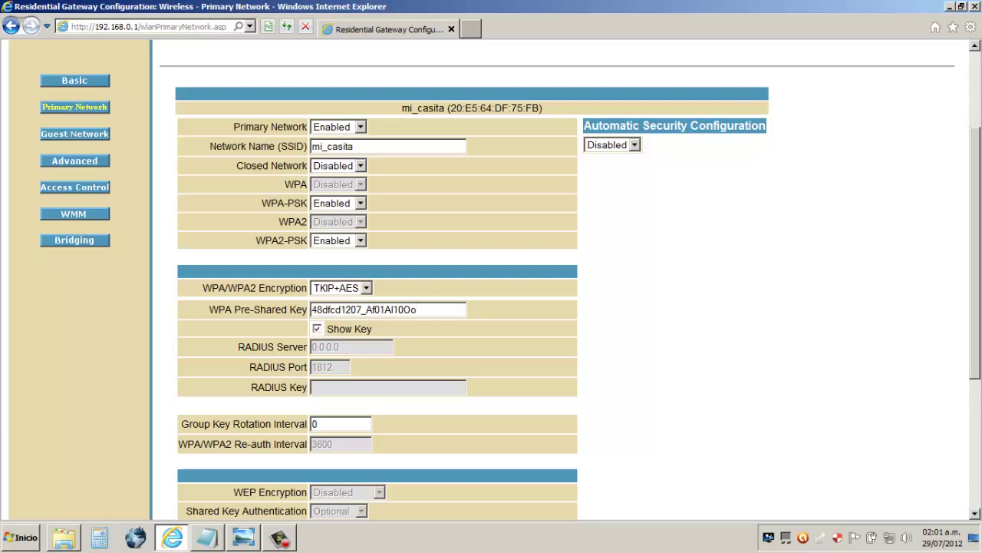
pyautogui.hotkey('shift', 'Left')
pyautogui.hotkey('shift', 'Left')
pyautogui.hotkey('shift', 'Left')
pyautogui.hotkey('shift', 'Left')
pyautogui.hotkey('shift', 'Left')
pyautogui.hotkey('shift', 'Left')
pyautogui.hotkey('shift', 'Left')
pyautogui.hotkey('shift', 'Left')
pyautogui.hotkey('shift', 'Left')
pyautogui.hotkey('shift', 'Left')
pyautogui.hotkey('shift', 'Left')
pyautogui.hotkey('shift', 'Left')
pyautogui.hotkey('shift', 'Left')
pyautogui.hotkey('shift', 'Left')
pyautogui.hotkey('shift', 'Left')
pyautogui.hotkey('shift', 'Left')
pyautogui.hotkey('shift', 'Left')
pyautogui.hotkey('shift', 'Left')
pyautogui.hotkey('shift', 'Left')
pyautogui.hotkey('shift', 'Left')
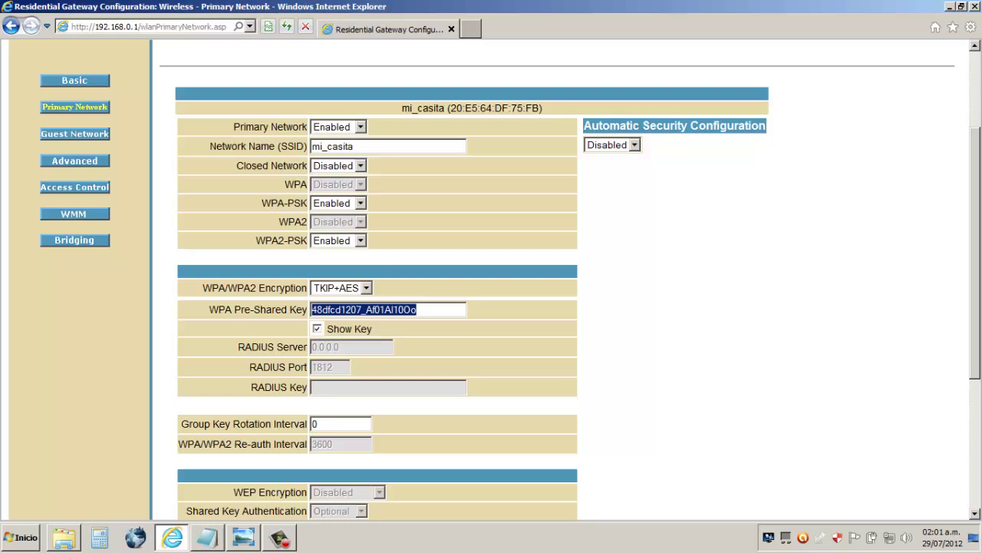
# Step: Switch automatic security configuration to WPS and highlight the network name mi_casita in the header
pyautogui.click(634, 144)
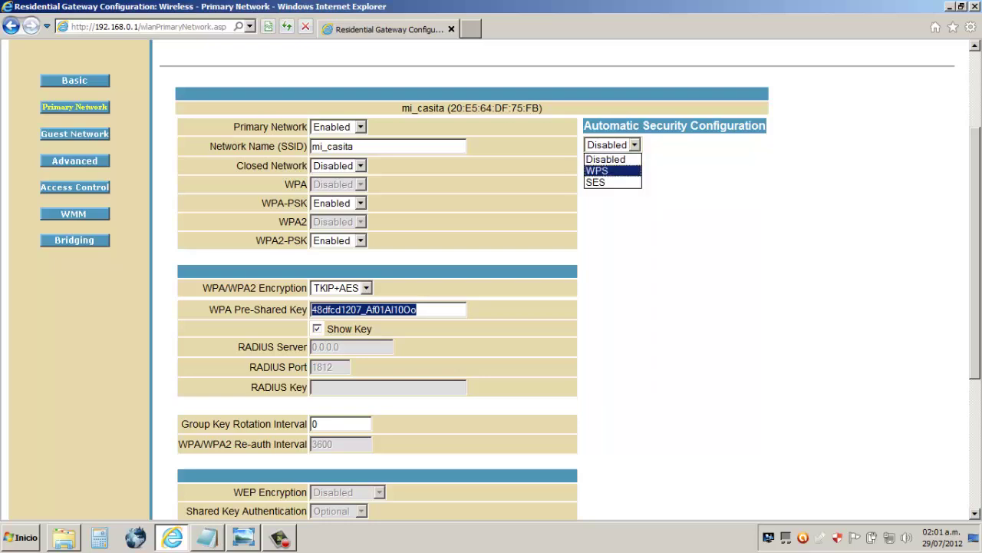
pyautogui.press('Return')
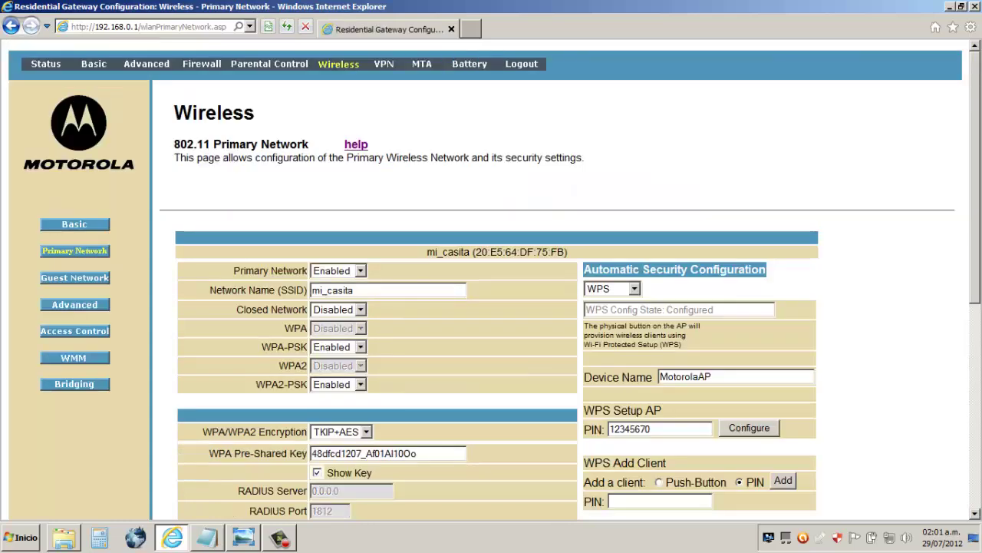
pyautogui.scroll(-3, 491, 276)
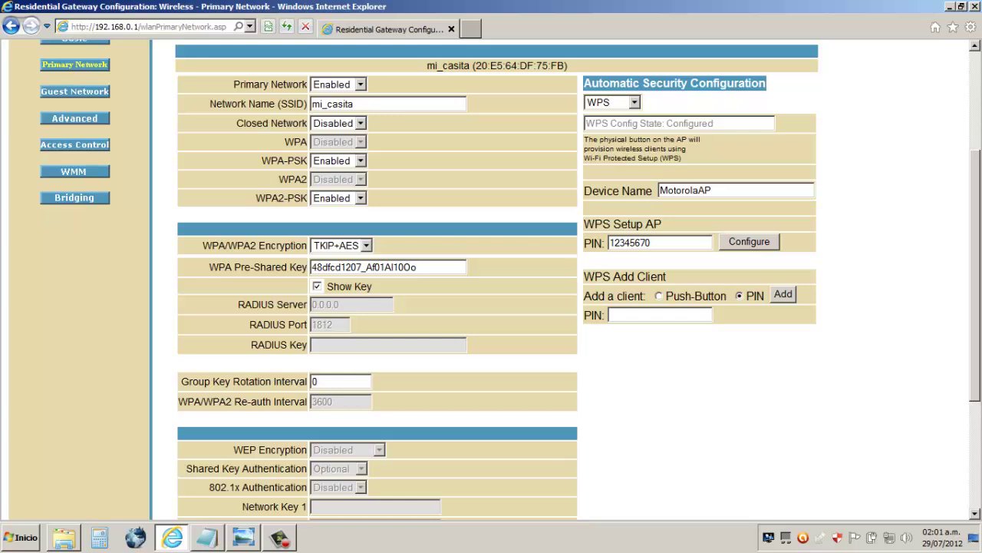
pyautogui.scroll(-3, 491, 276)
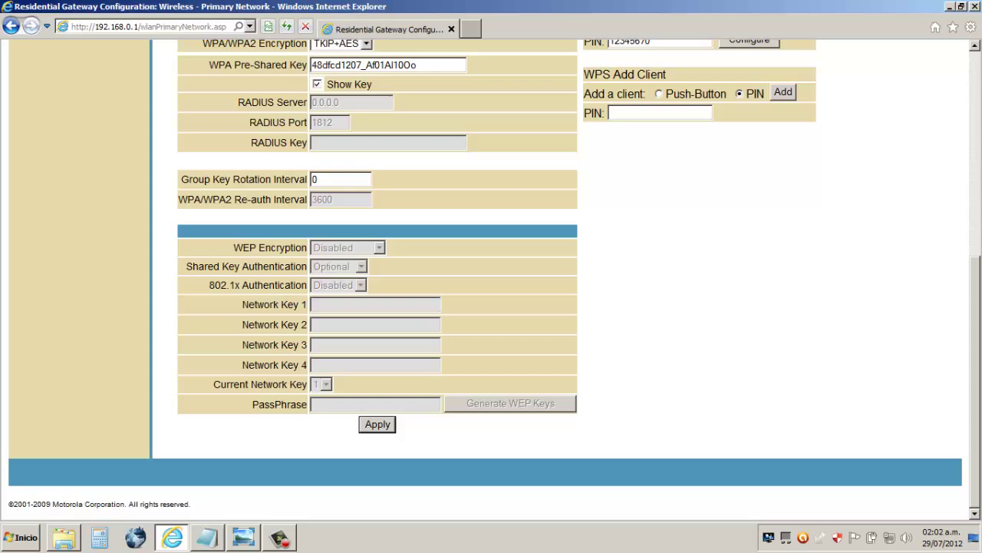
pyautogui.scroll(5, 491, 276)
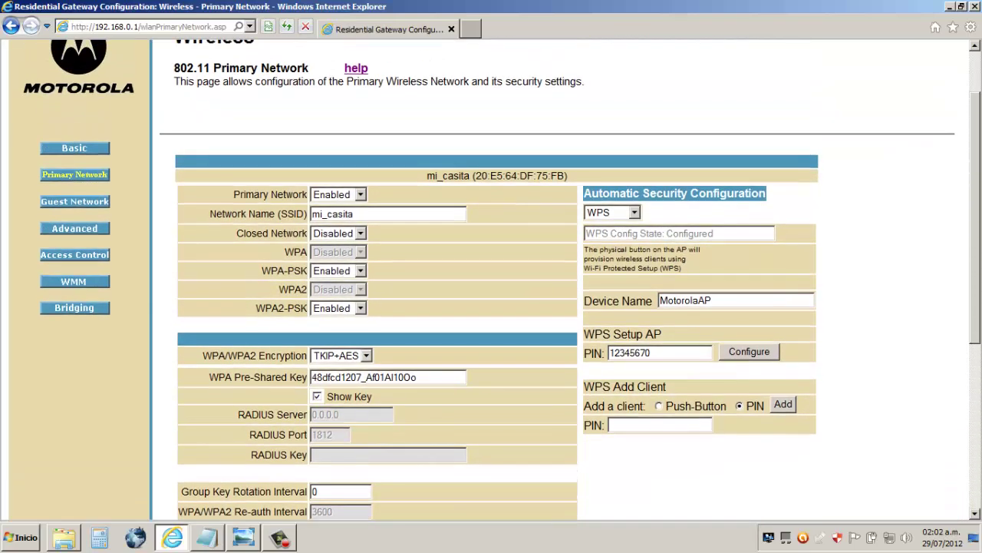
pyautogui.scroll(1, 491, 276)
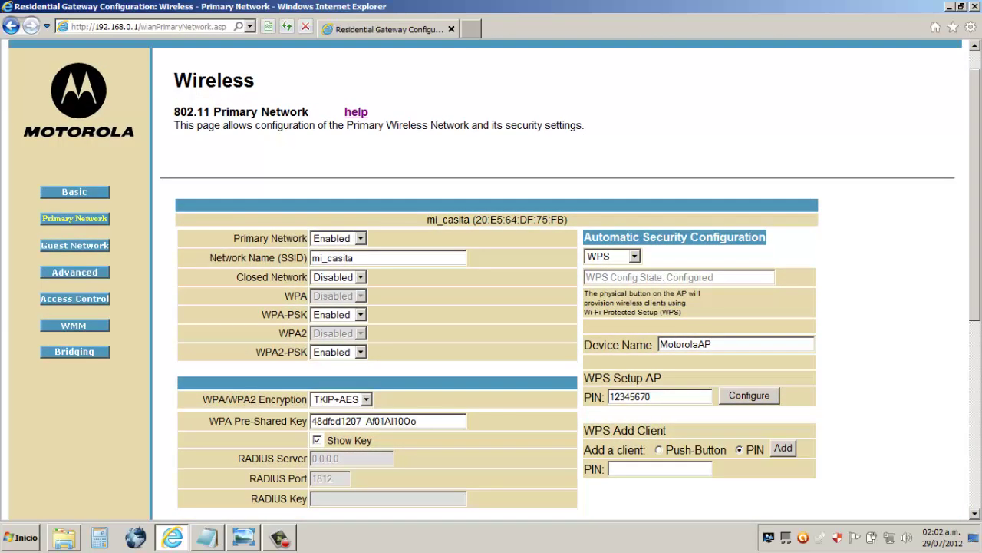
pyautogui.moveTo(427, 219); pyautogui.dragTo(471, 219)
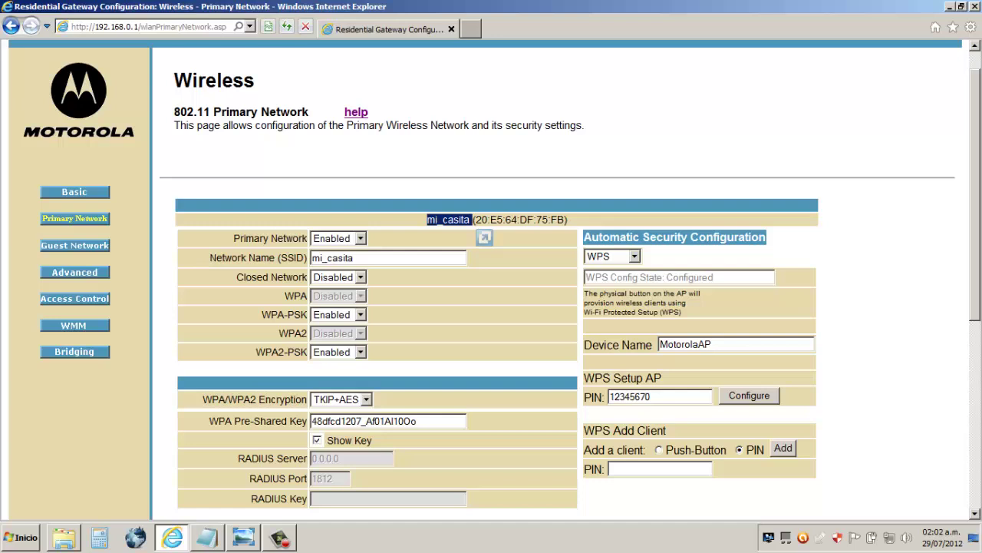
# Step: Check the Windows list of wireless networks in range, including mi_casita, then close it
pyautogui.click(890, 537)
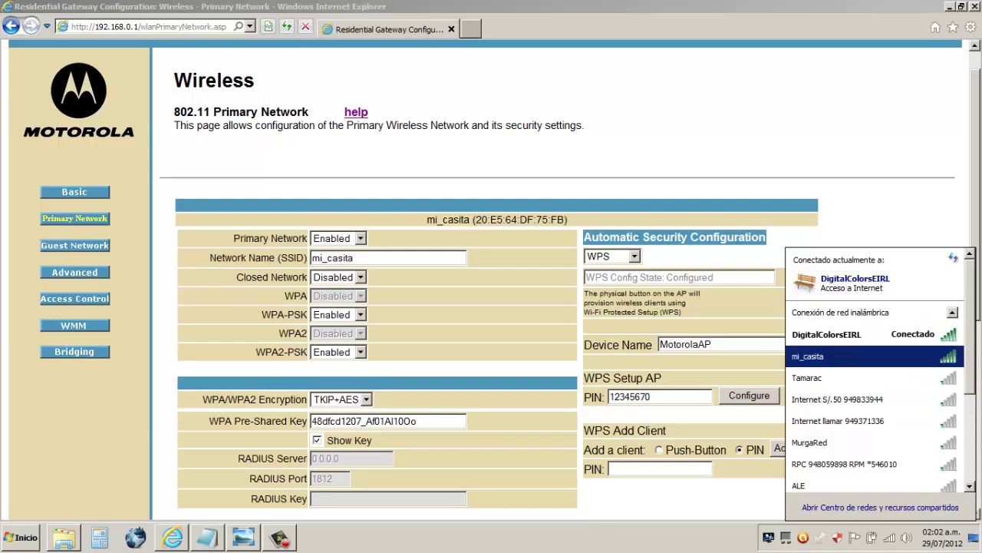
pyautogui.press('Escape')
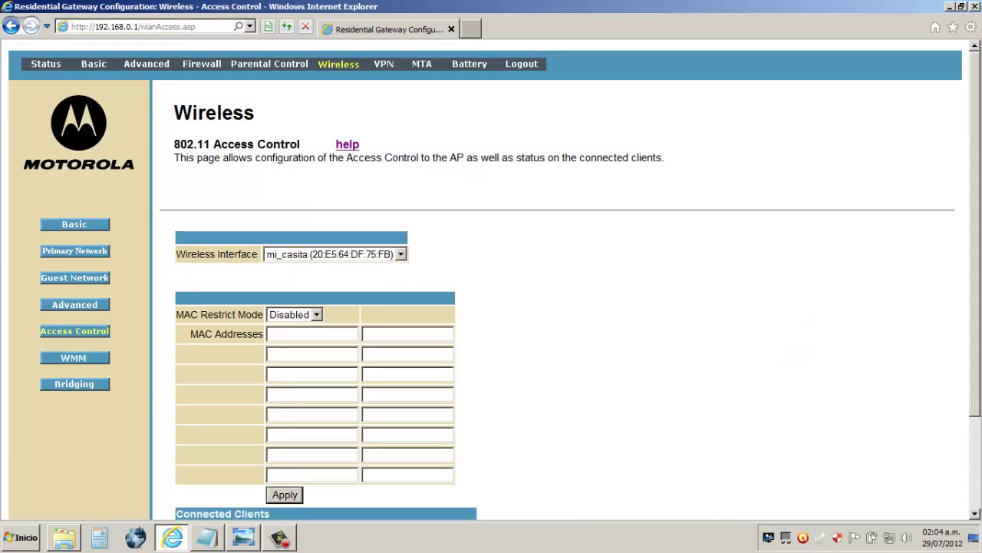
# Step: Change MAC Restrict Mode from Disabled to Allow on the Access Control page
pyautogui.click(295, 314)
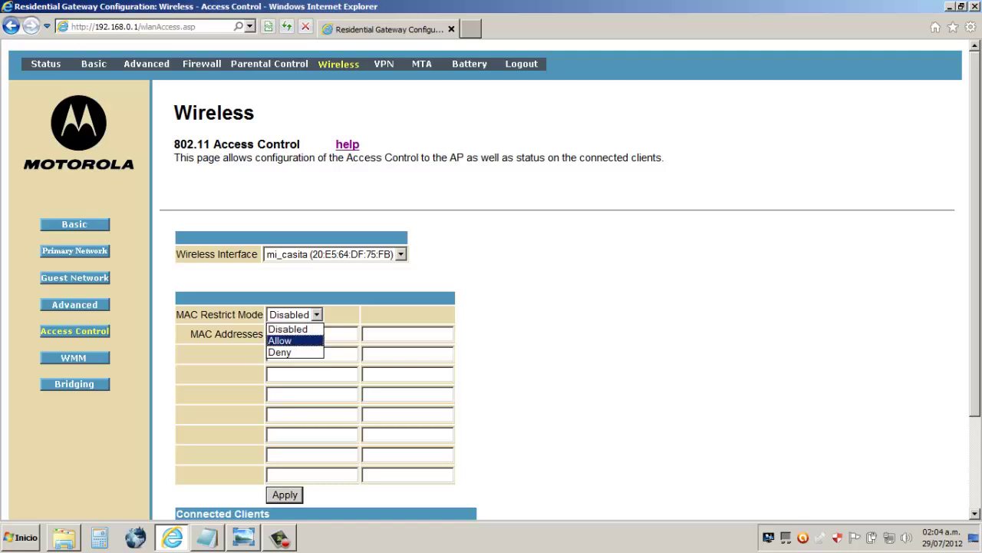
pyautogui.press('Return')
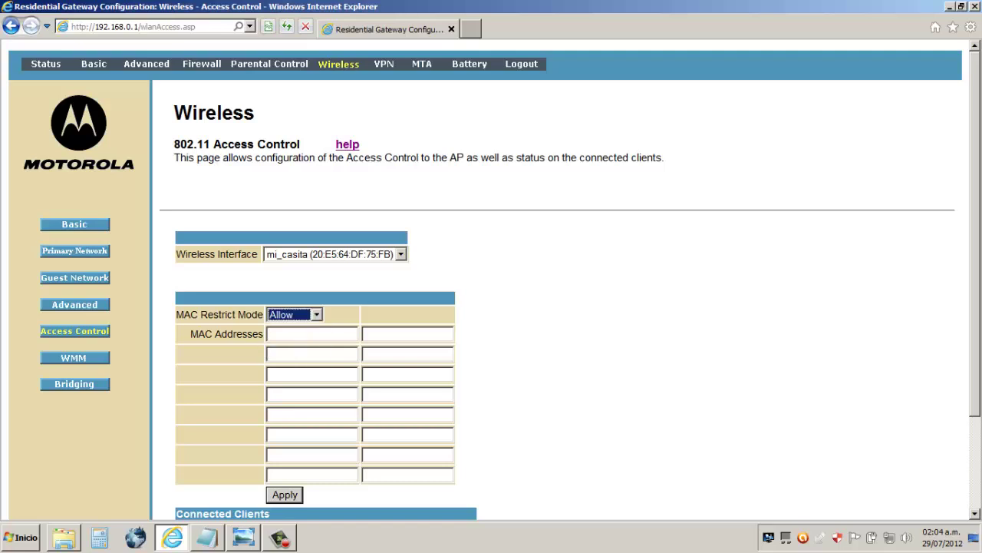
pyautogui.scroll(-2, 491, 307)
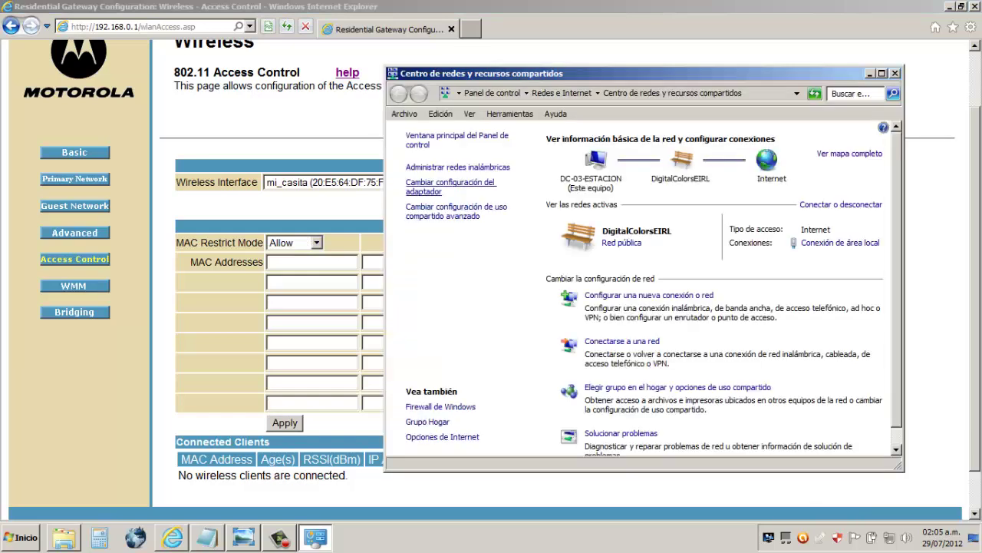
# Step: Review the Local Area Connection details (IPv4 192.168.1.3), then return to the gateway page
pyautogui.click(450, 186)
pyautogui.doubleClick(430, 165)
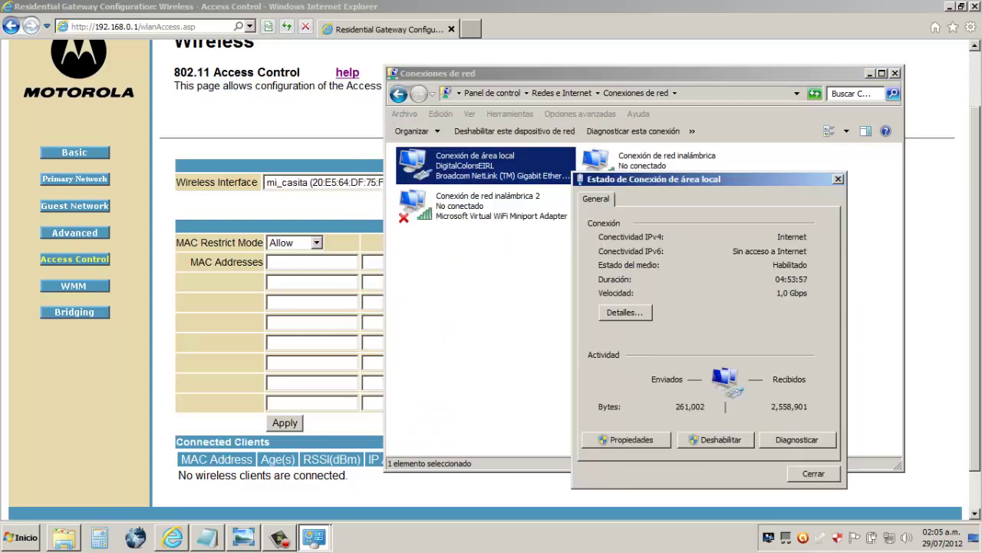
pyautogui.click(625, 311)
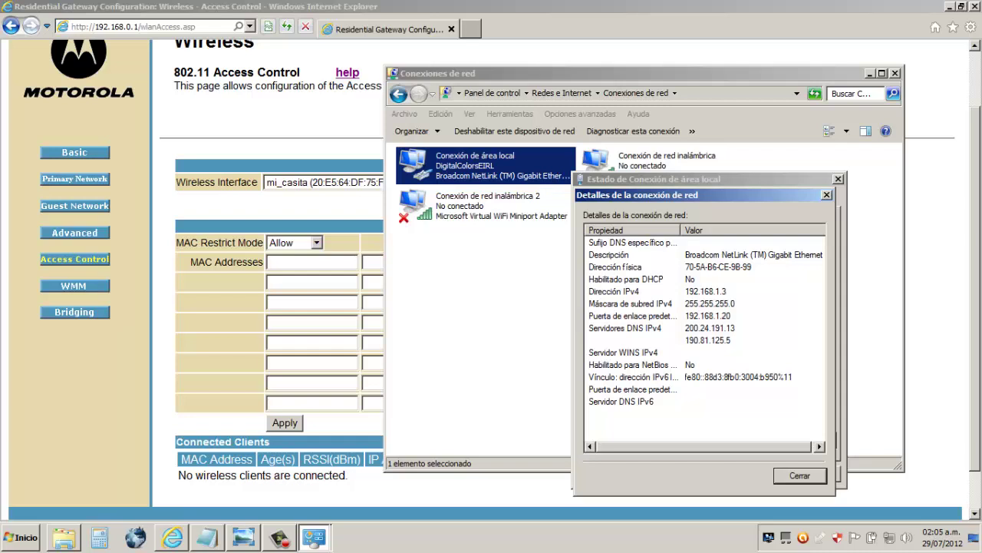
pyautogui.hotkey('alt', 'Tab')
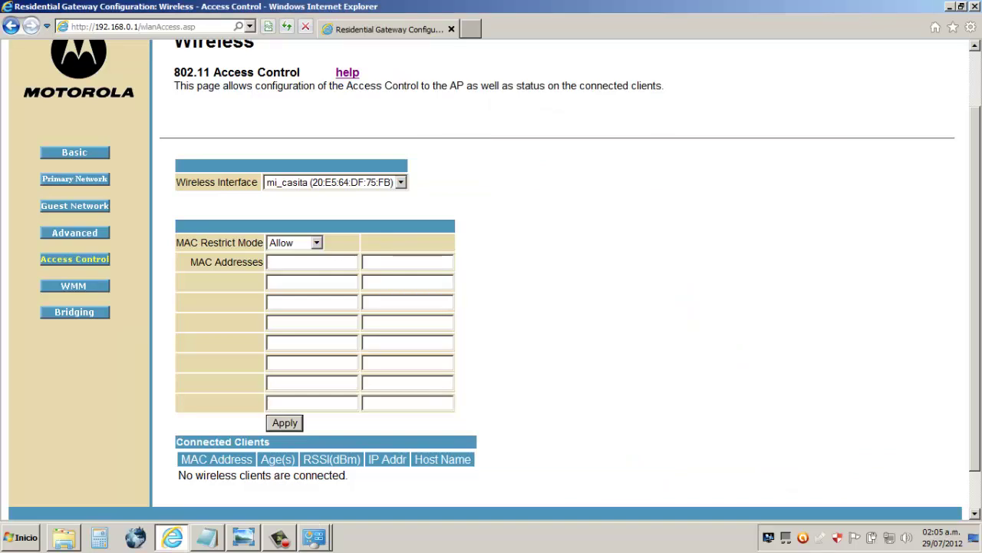
pyautogui.scroll(1, 491, 276)
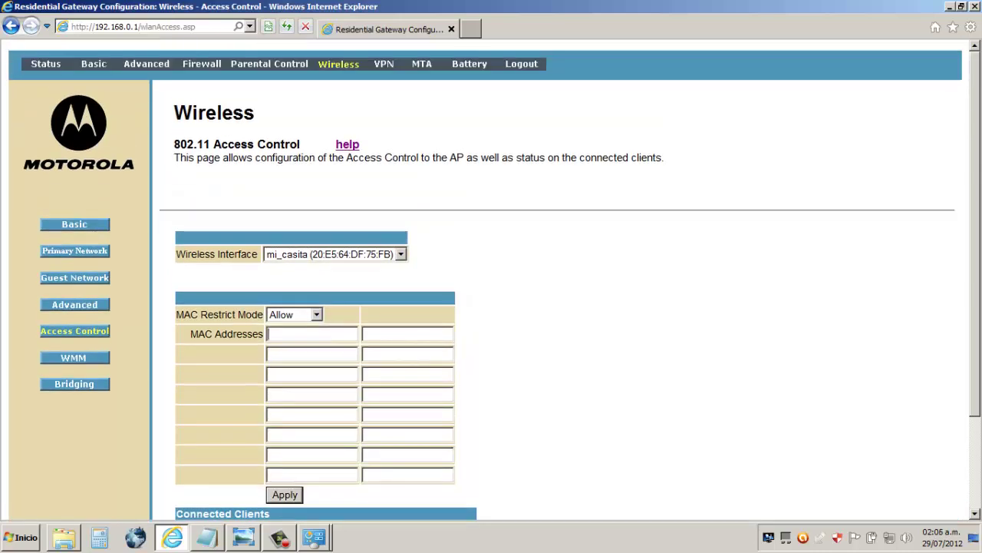
pyautogui.hotkey('alt', 'Tab')
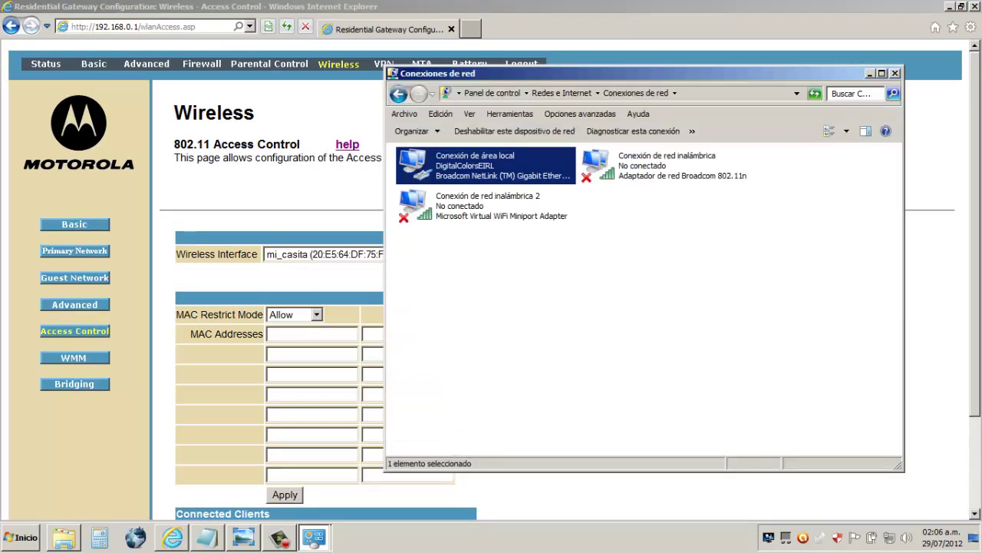
pyautogui.click(664, 165)
pyautogui.rightClick(665, 171)
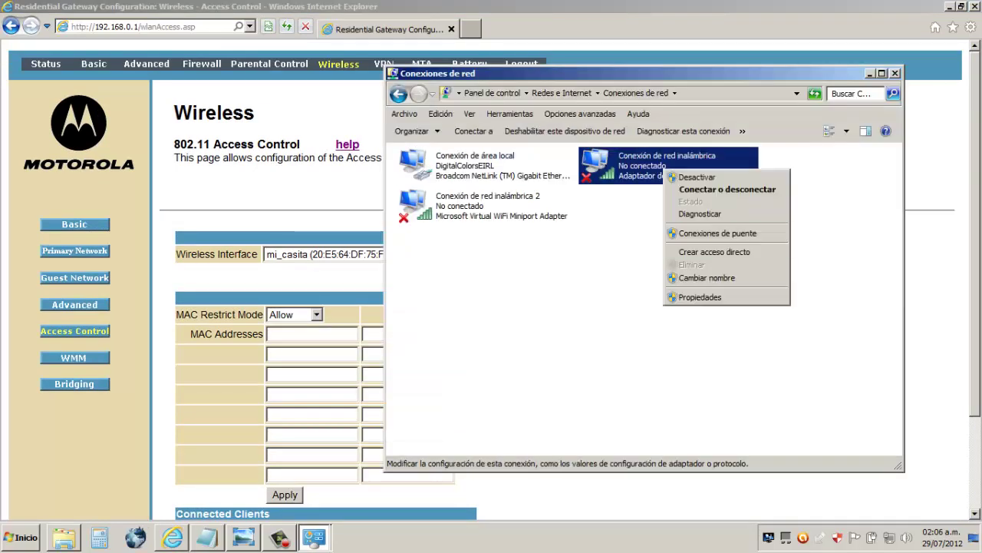
pyautogui.press('Return')
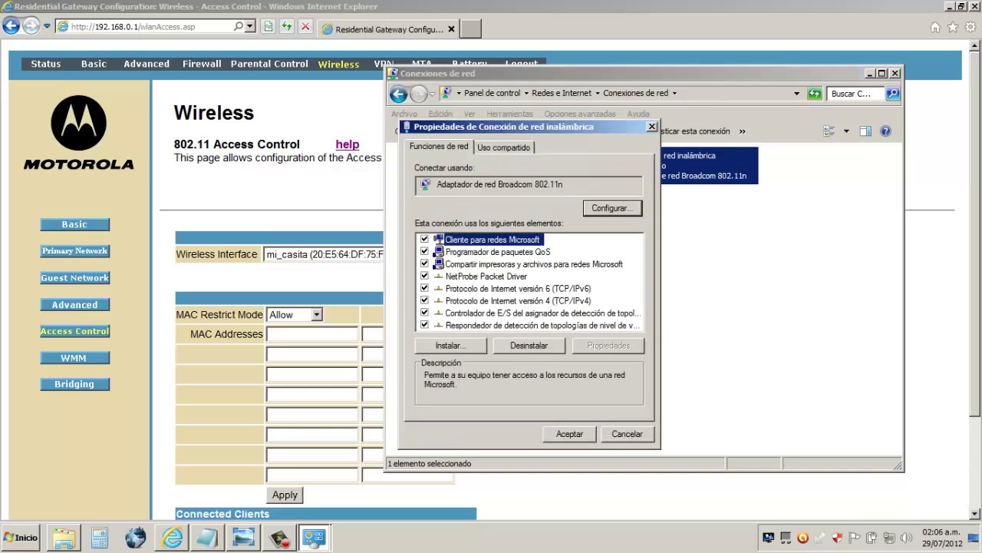
pyautogui.press('Return')
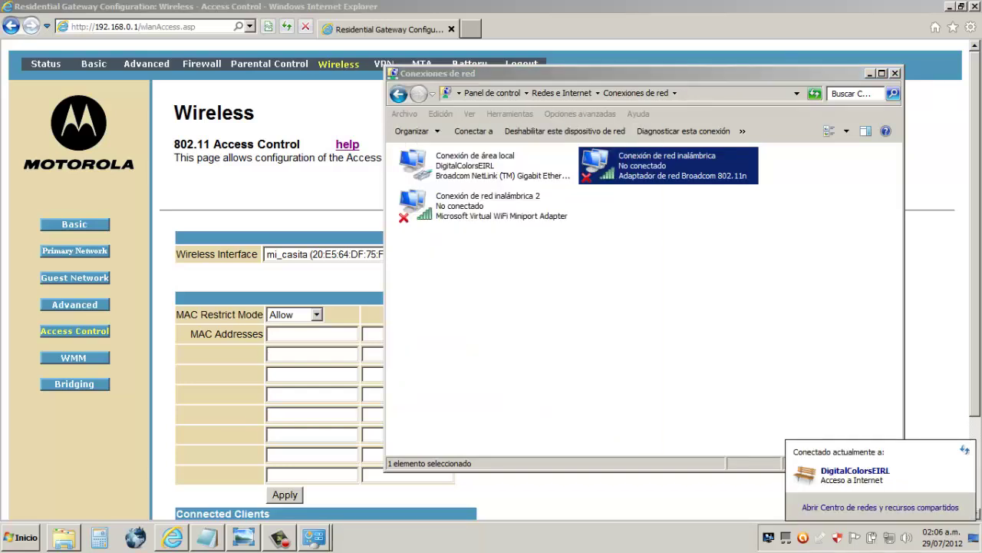
pyautogui.hotkey('shift', 'F10')
pyautogui.press('Up')
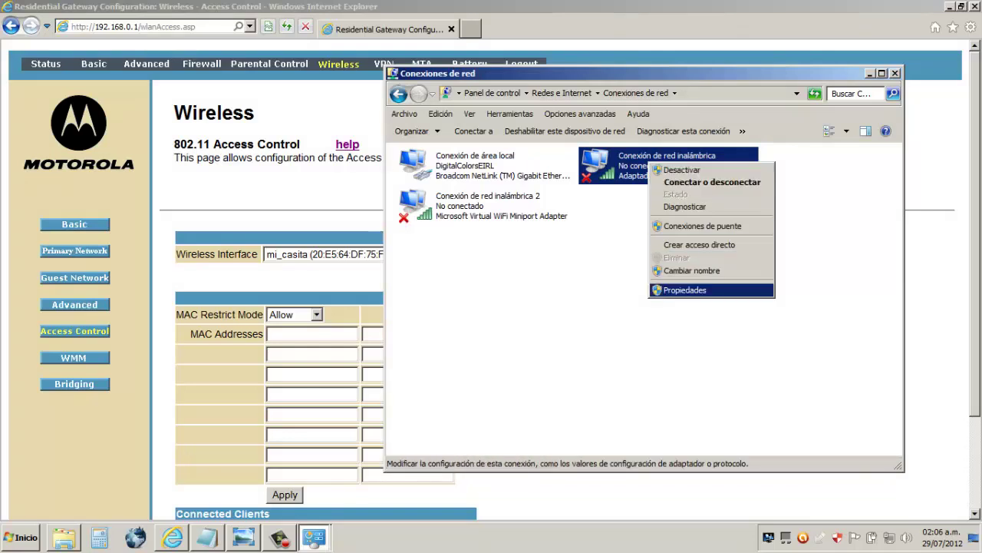
pyautogui.press('Escape')
pyautogui.press('Left')
pyautogui.press('Right')
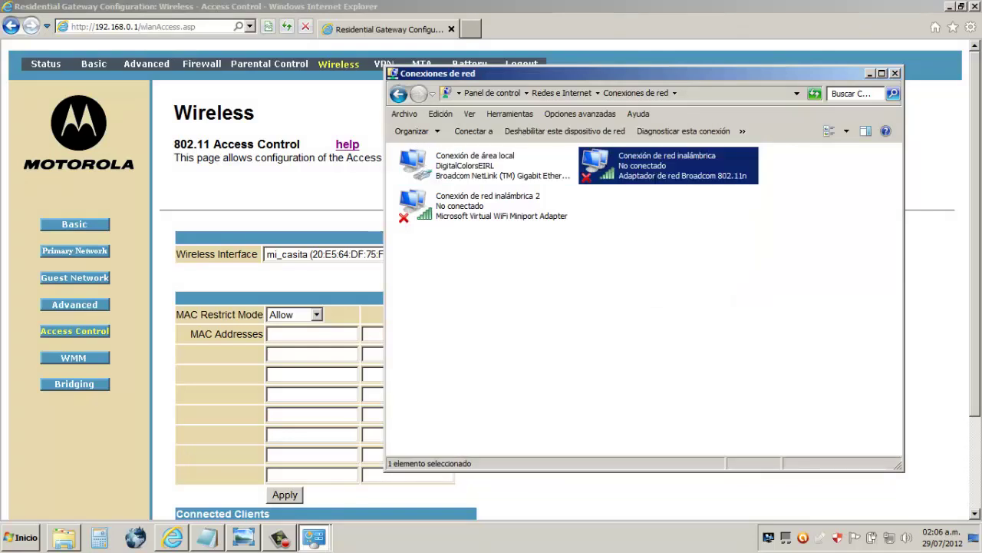
pyautogui.press('Left')
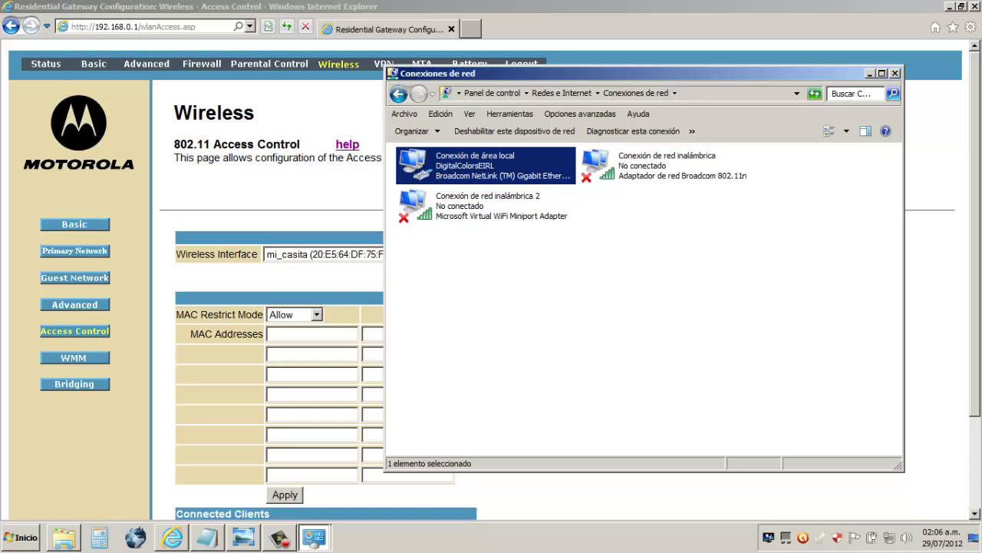
pyautogui.hotkey('alt', 'Tab')
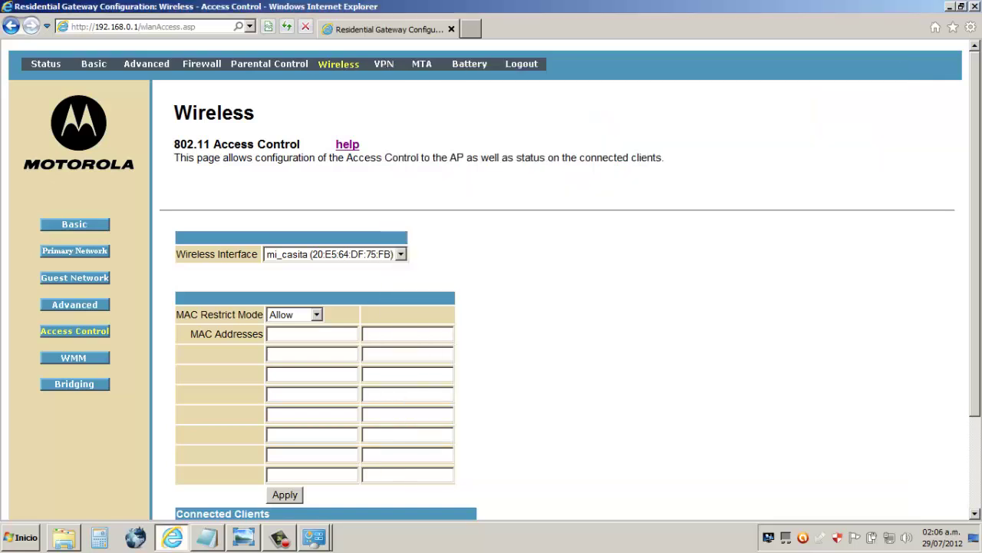
# Step: Scroll down the gateway's wireless settings page
pyautogui.scroll(-2, 491, 291)
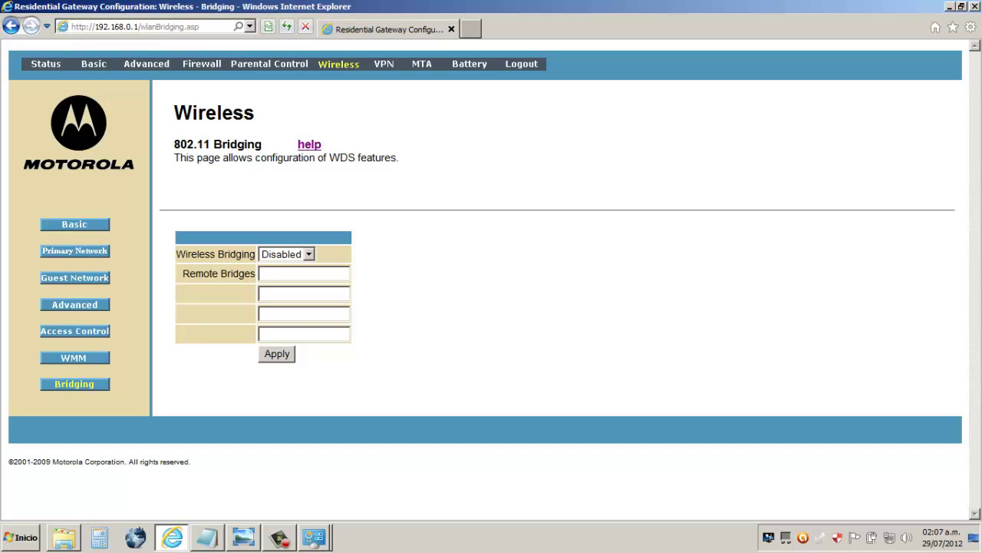
# Step: Open the gateway's VPN settings and set the L2TP Server to Enabled
pyautogui.click(384, 64)
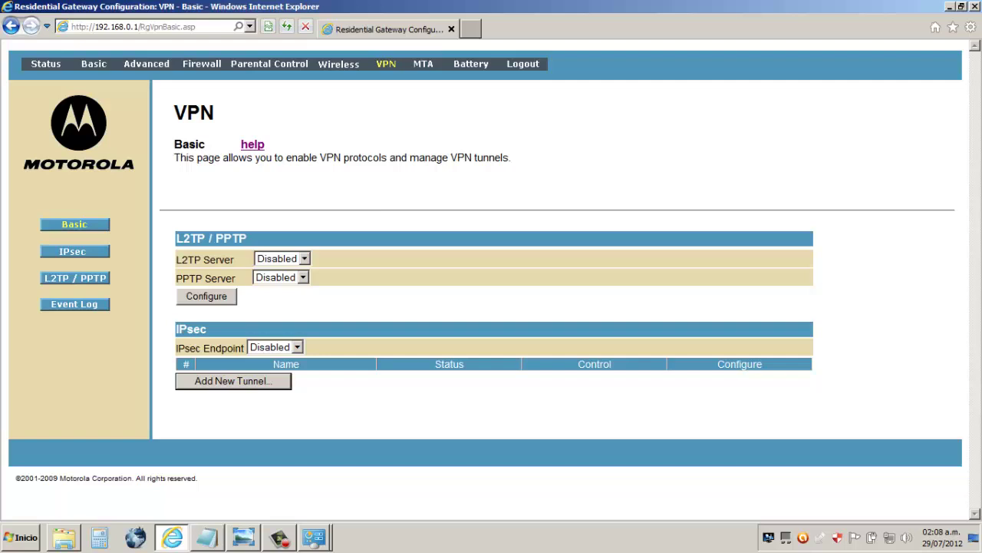
pyautogui.moveTo(177, 260); pyautogui.dragTo(212, 279)
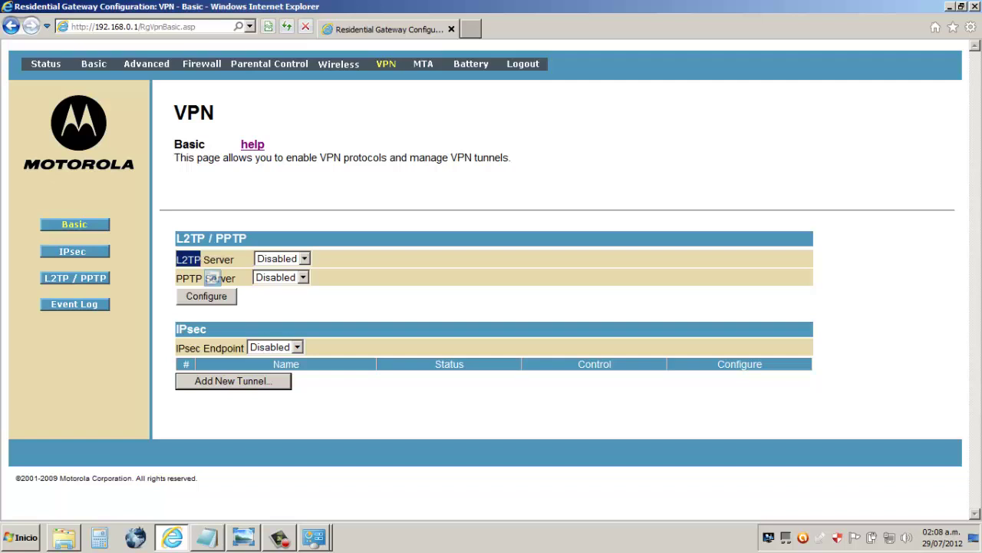
pyautogui.hotkey('alt', 'Down')
pyautogui.press('Down')
pyautogui.press('Return')
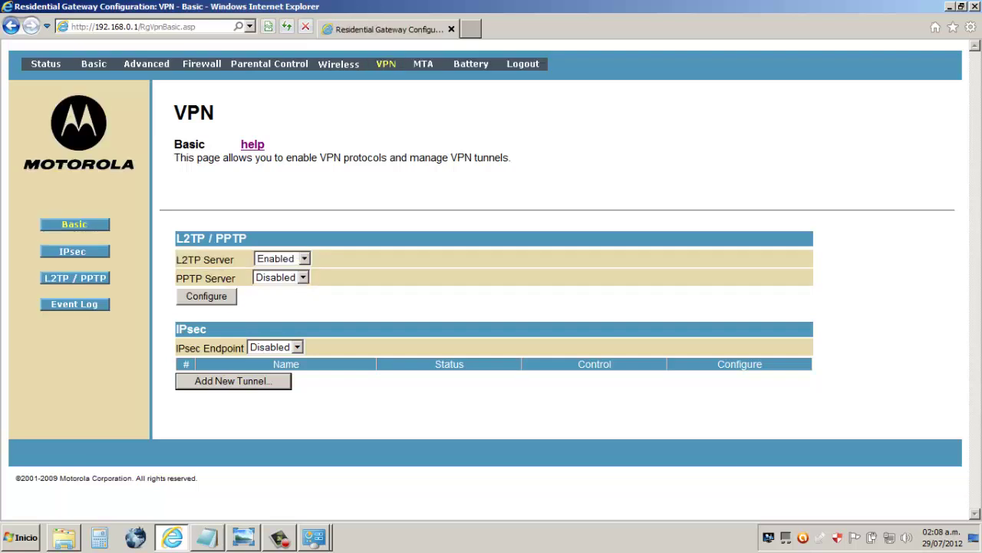
# Step: Set the PPTP Server to Enabled and open the L2TP / PPTP configuration page
pyautogui.hotkey('alt', 'Down')
pyautogui.press('Down')
pyautogui.press('Return')
pyautogui.press('Tab')
pyautogui.press('Return')
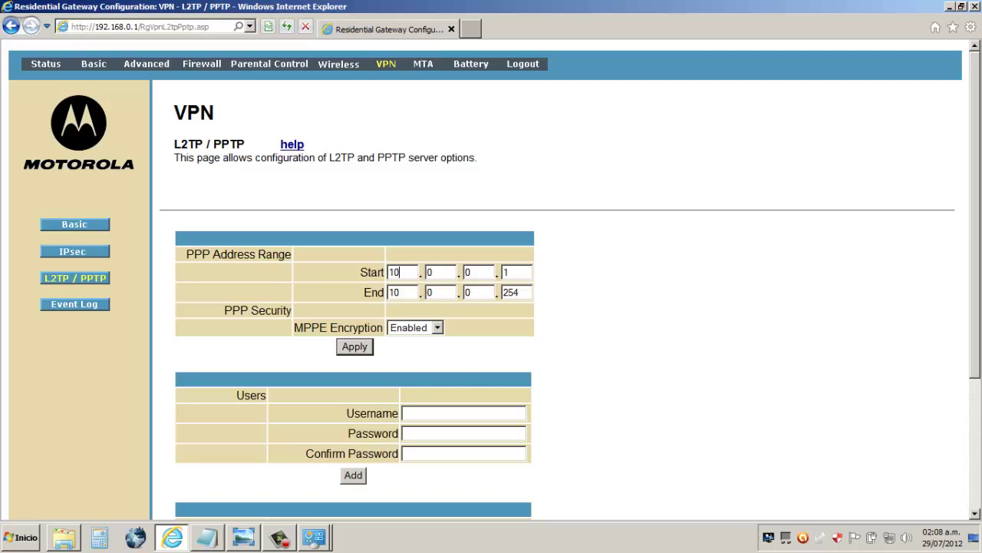
# Step: Keep the PPP range 10.0.0.1–10.0.0.254 with MPPE encryption and apply it
pyautogui.doubleClick(396, 272)
pyautogui.moveTo(522, 292); pyautogui.dragTo(503, 291)
pyautogui.scroll(-2, 491, 307)
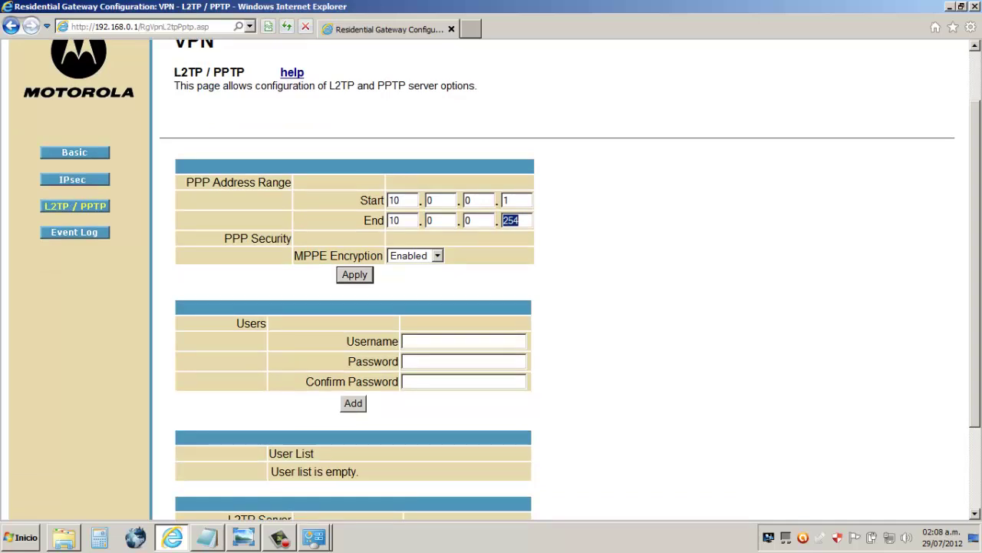
pyautogui.tripleClick(311, 256)
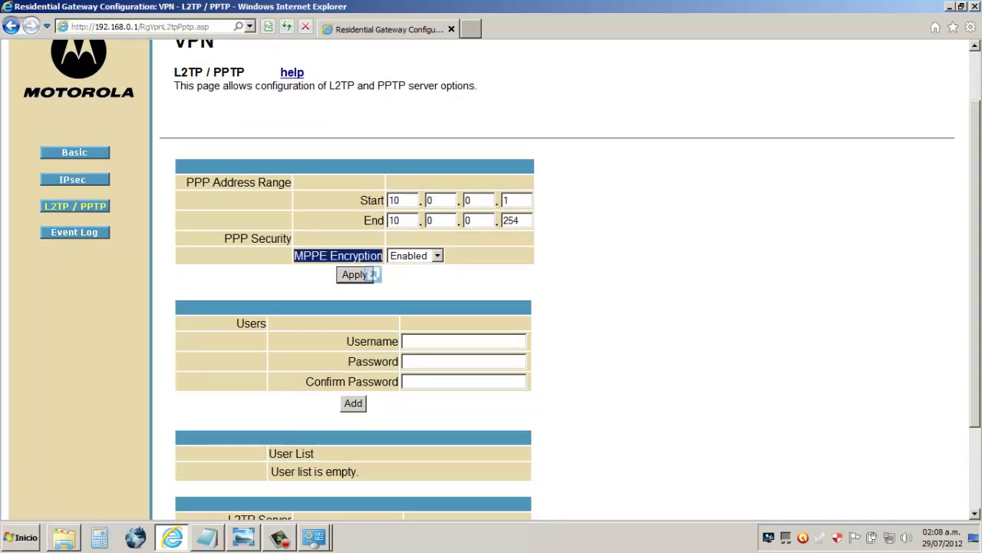
# Step: Check the VPN user entry and L2TP Preshared Phrase, then open the VPN event log
pyautogui.scroll(-2, 370, 274)
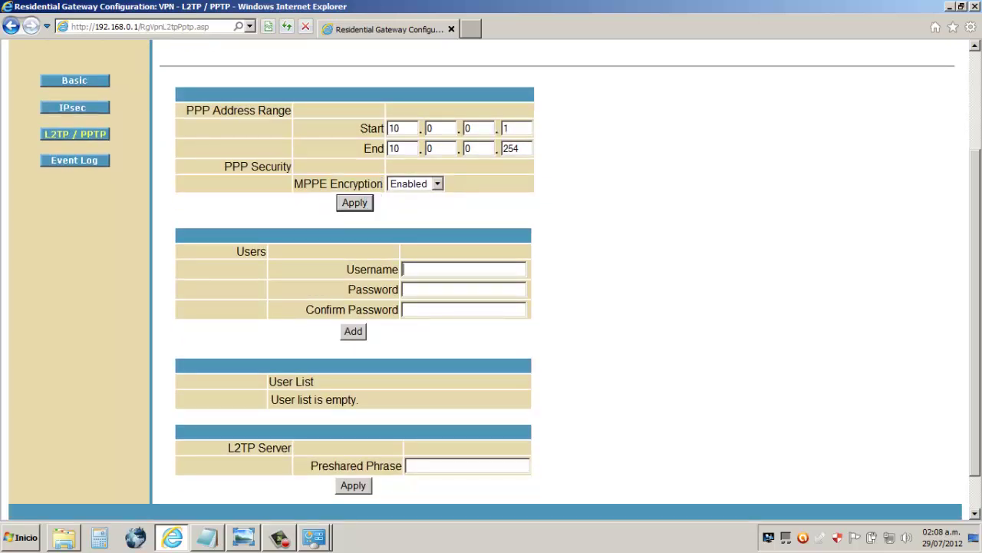
pyautogui.press('Tab')
pyautogui.click(461, 465)
pyautogui.scroll(2, 491, 276)
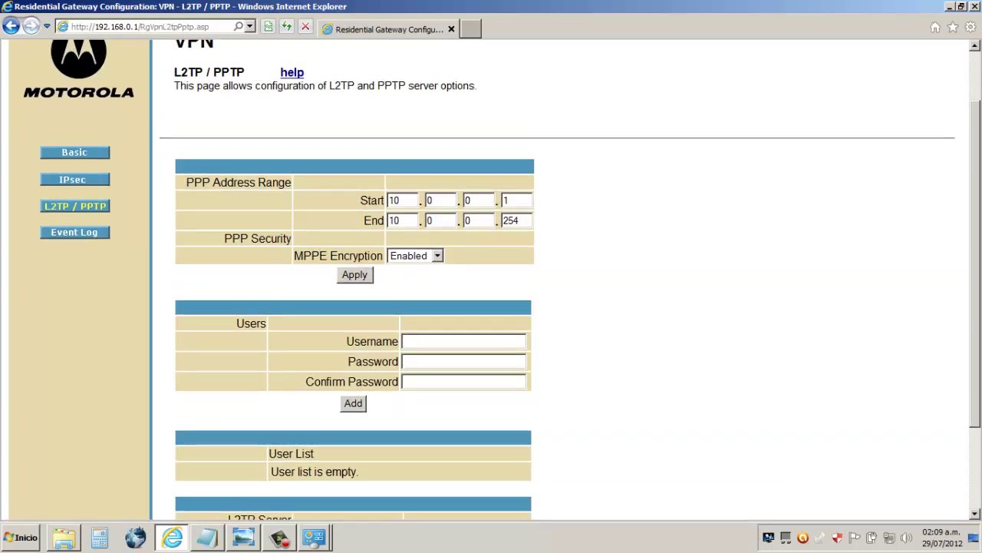
pyautogui.click(74, 231)
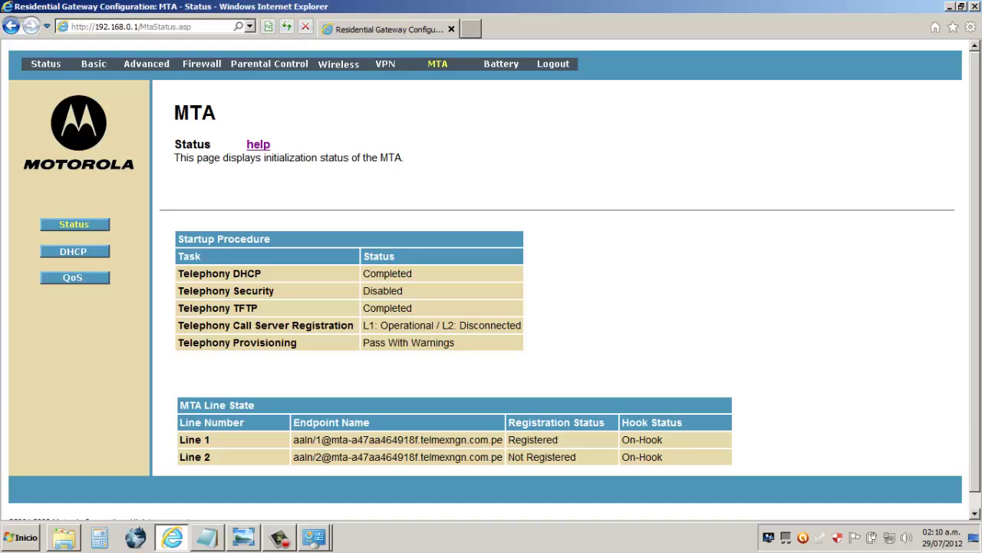
pyautogui.hotkey('alt', 'Tab')
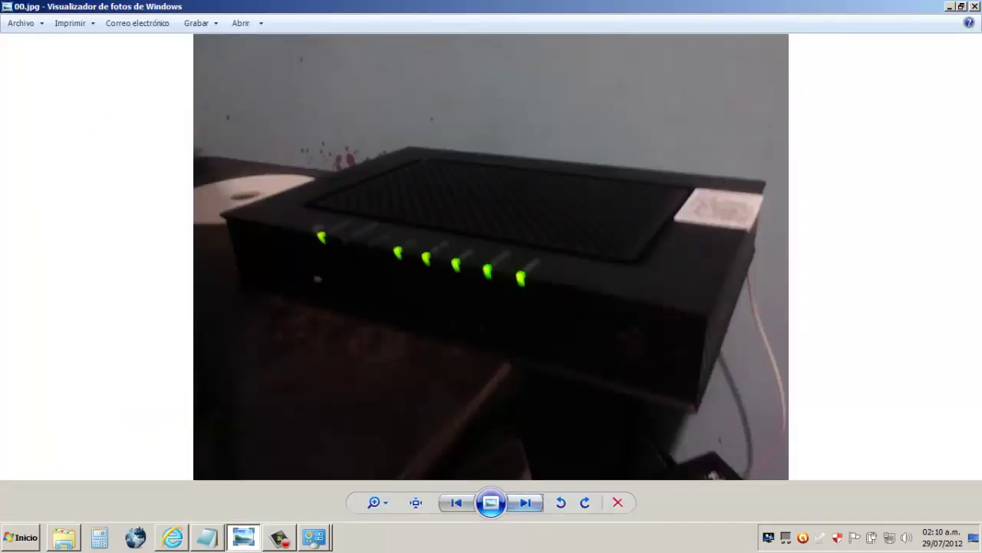
pyautogui.press('Left')
pyautogui.press('Left')
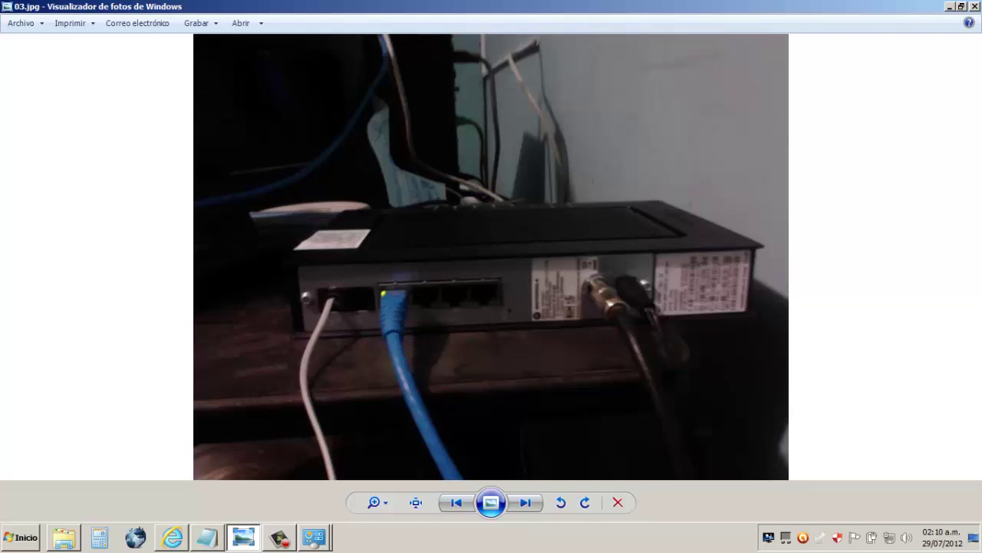
pyautogui.hotkey('alt', 'Tab')
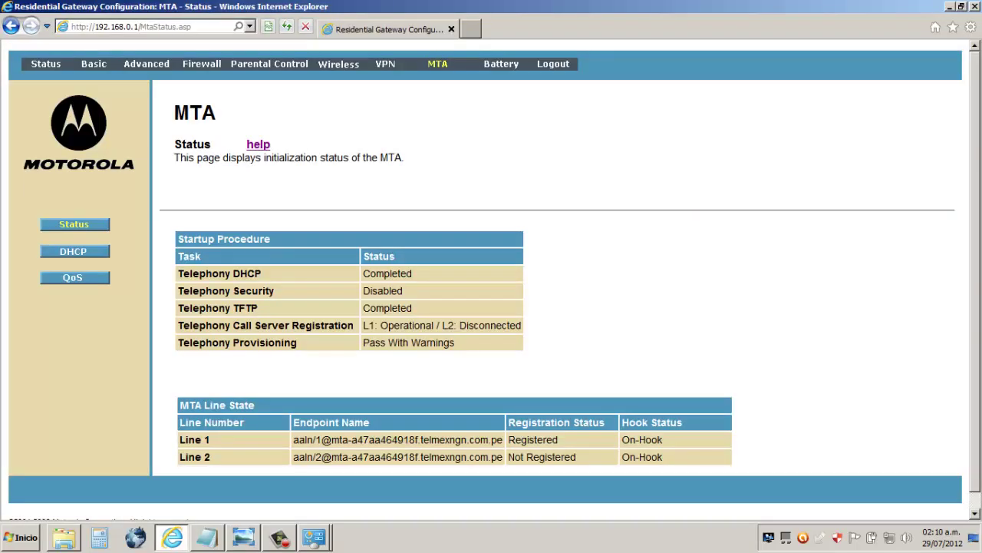
# Step: Highlight the call server registration and Line 1 status, then go to the Battery page
pyautogui.moveTo(363, 325); pyautogui.dragTo(521, 324)
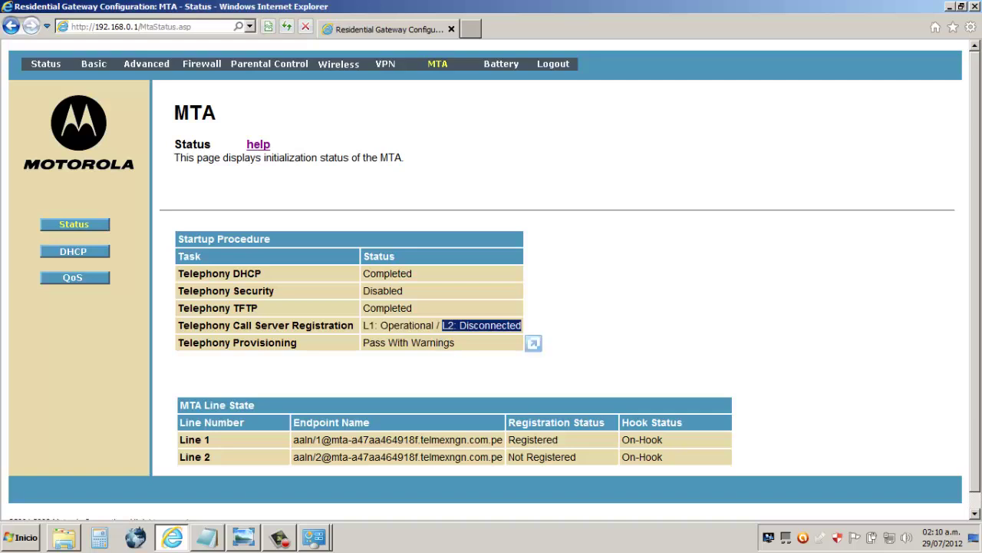
pyautogui.scroll(-1, 495, 278)
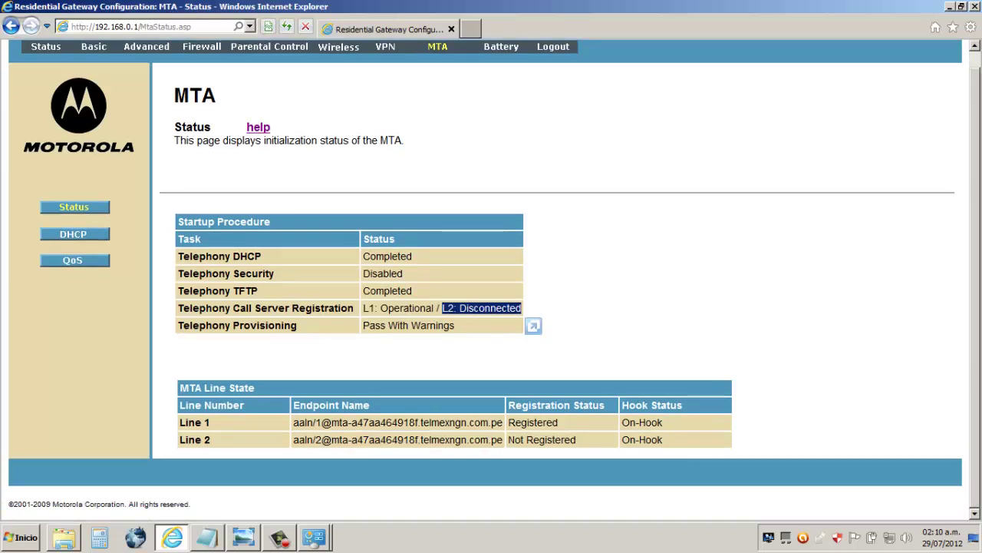
pyautogui.moveTo(293, 422); pyautogui.dragTo(663, 422)
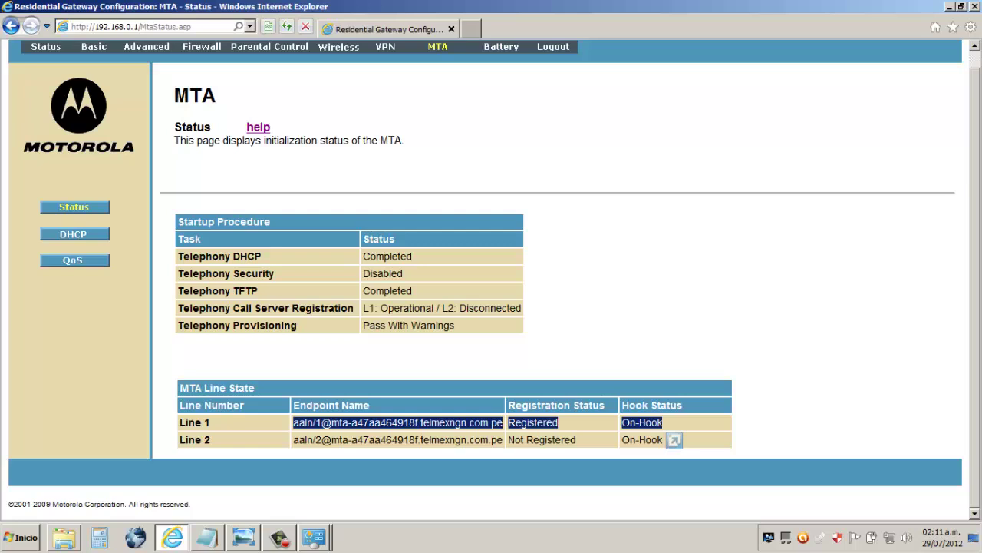
pyautogui.click(501, 46)
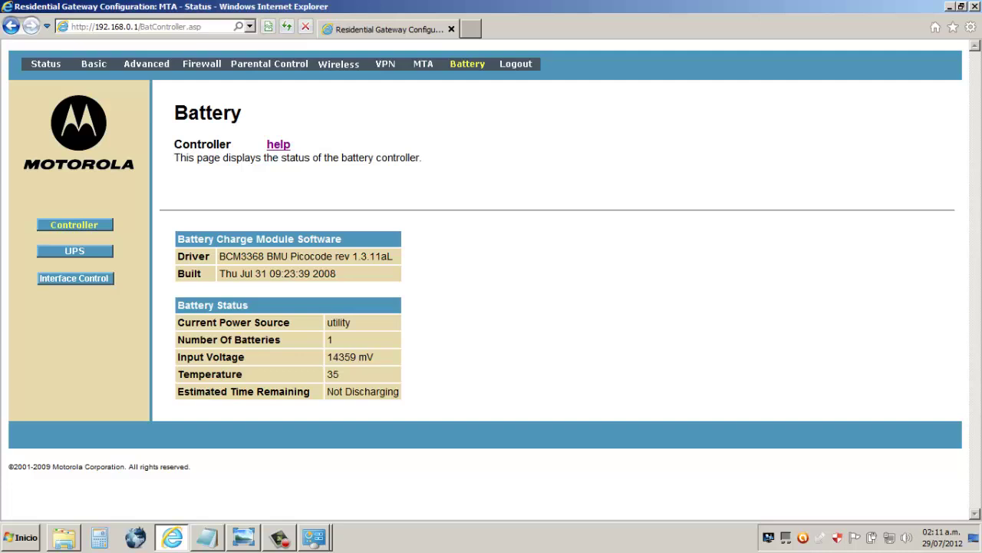
# Step: Highlight build date, utility power, one battery, 14359 mV input and temperature, then log out
pyautogui.moveTo(219, 274); pyautogui.dragTo(339, 273)
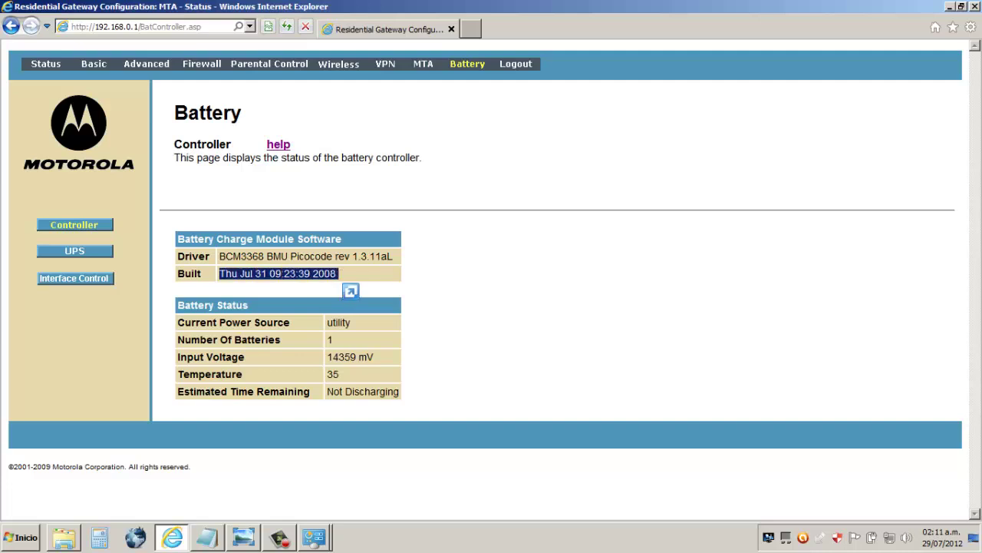
pyautogui.doubleClick(339, 322)
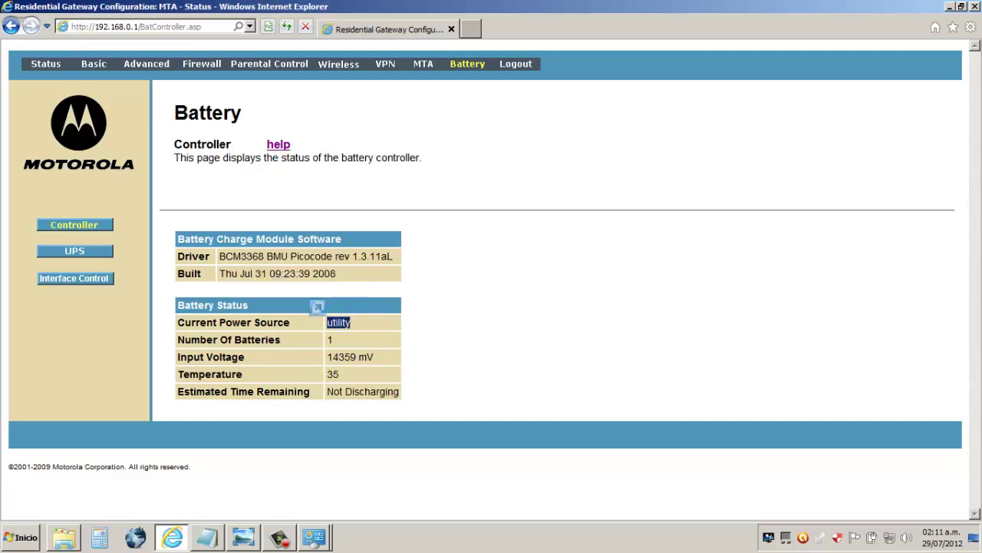
pyautogui.doubleClick(330, 340)
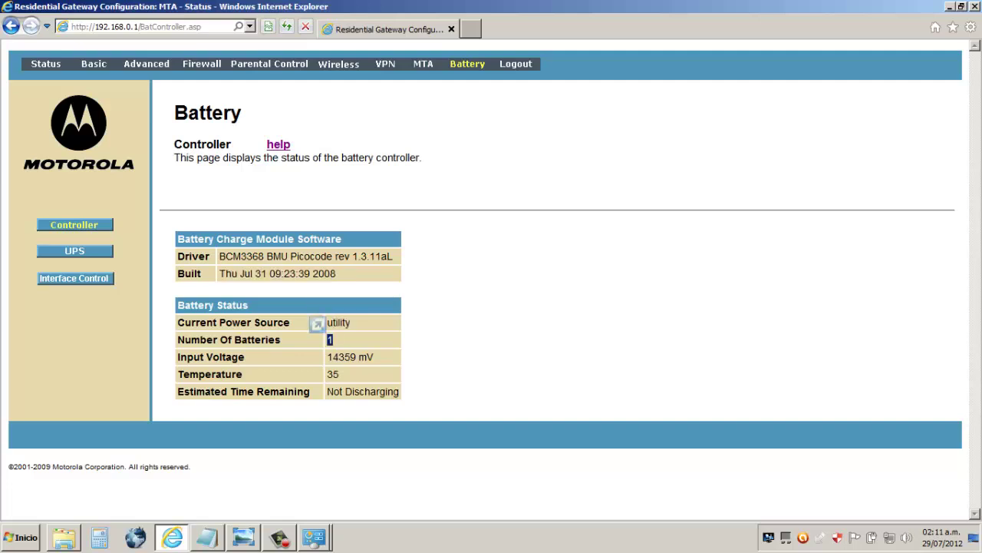
pyautogui.tripleClick(350, 357)
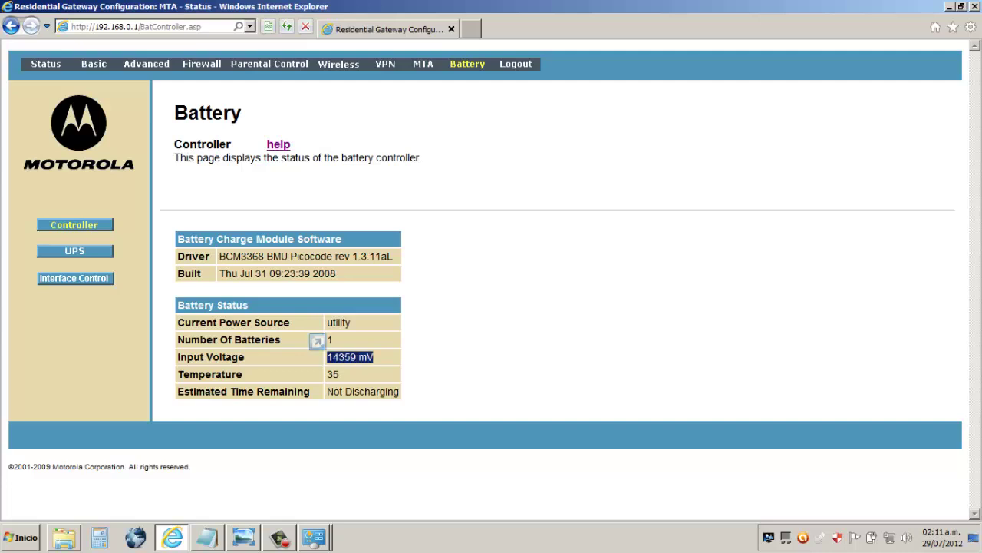
pyautogui.moveTo(339, 374); pyautogui.dragTo(327, 374)
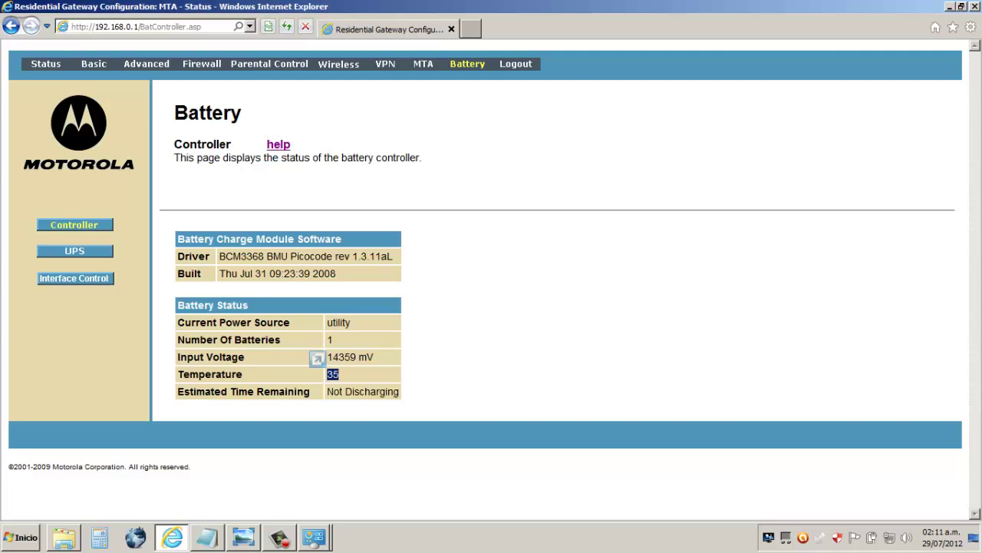
pyautogui.click(516, 64)
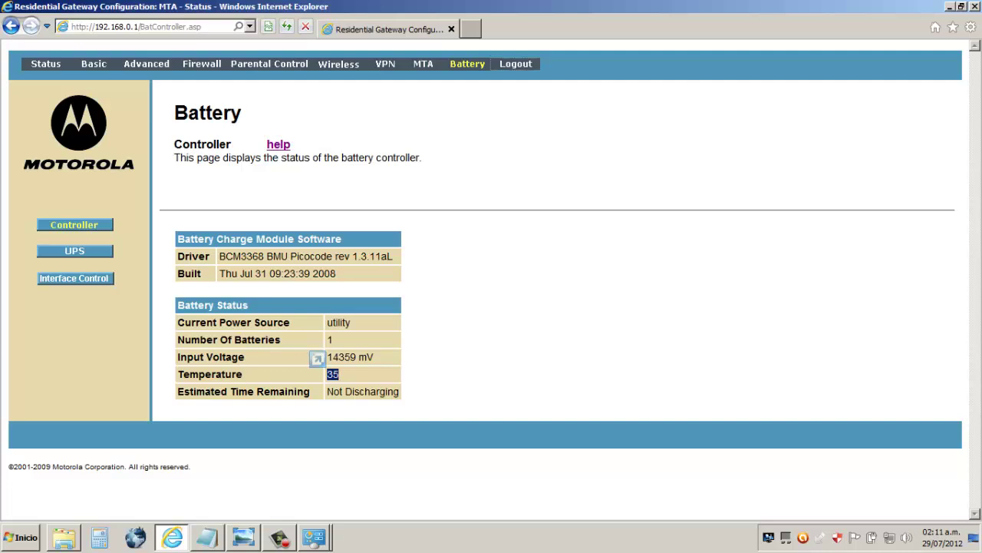